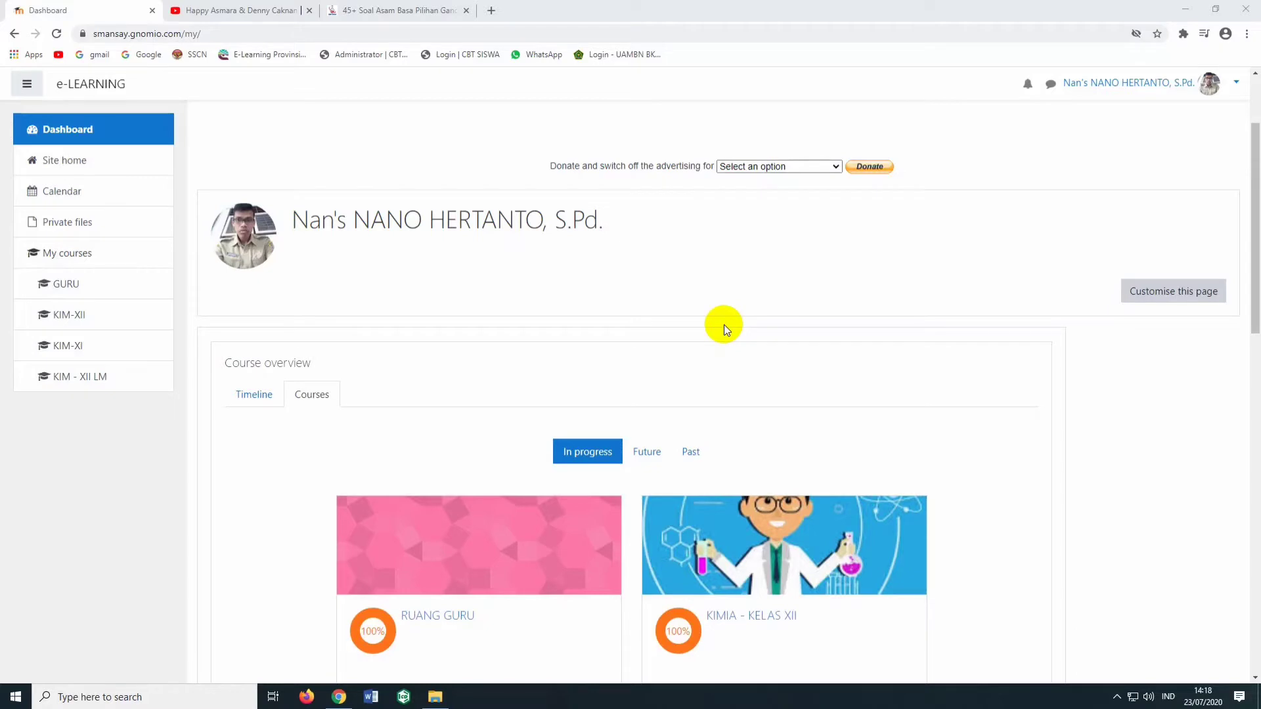
Open the KIMIA XII LINTAS MINAT course and turn editing on.
scroll(724, 325, "down", 4)
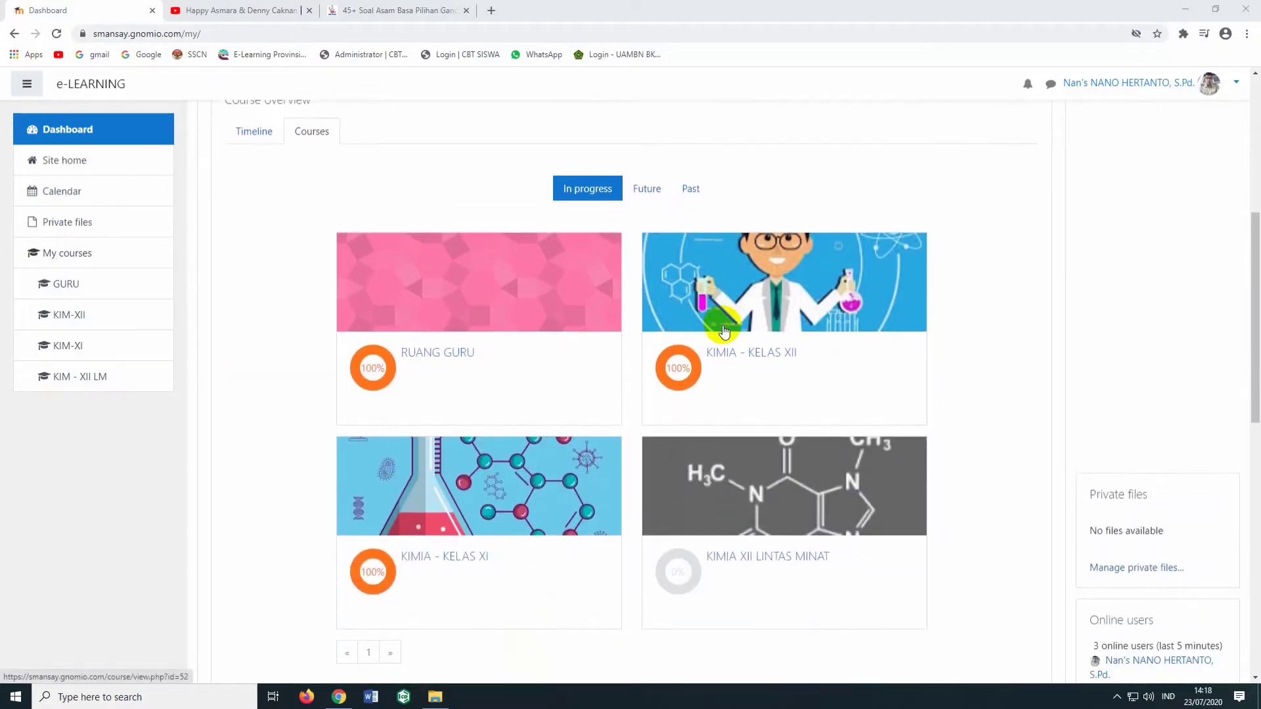
left_click(756, 558)
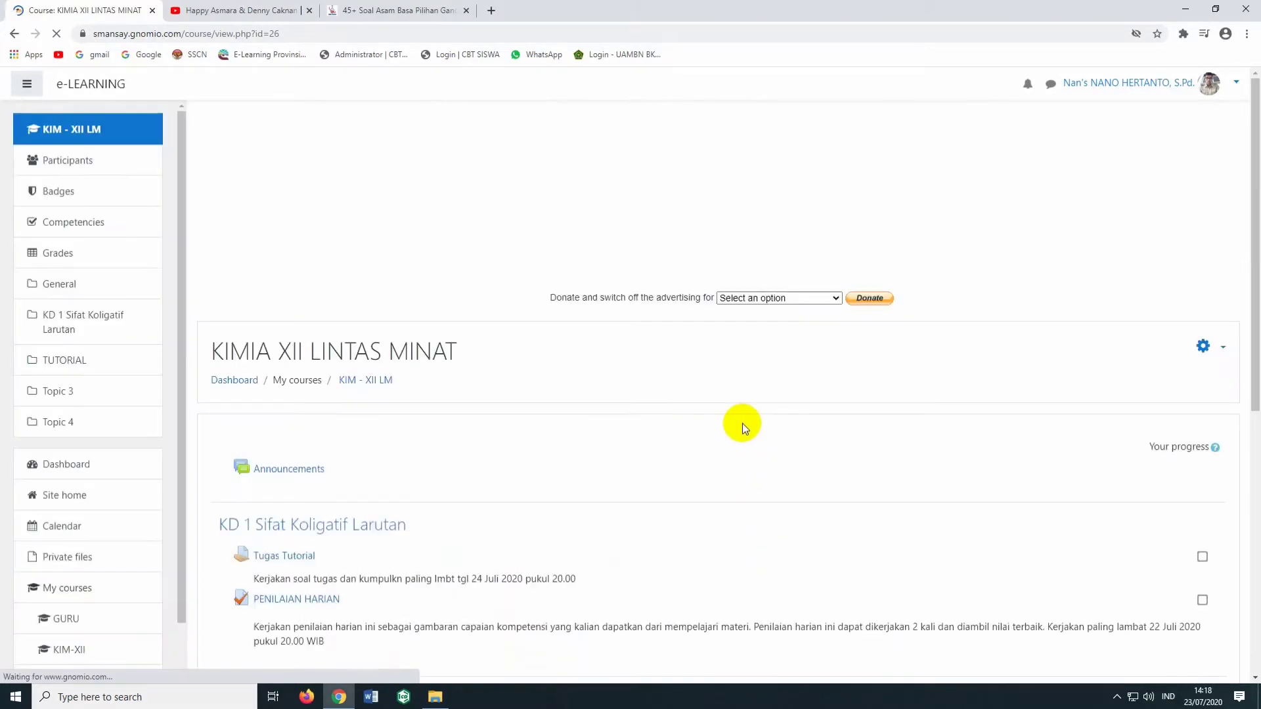
scroll(742, 423, "down", 5)
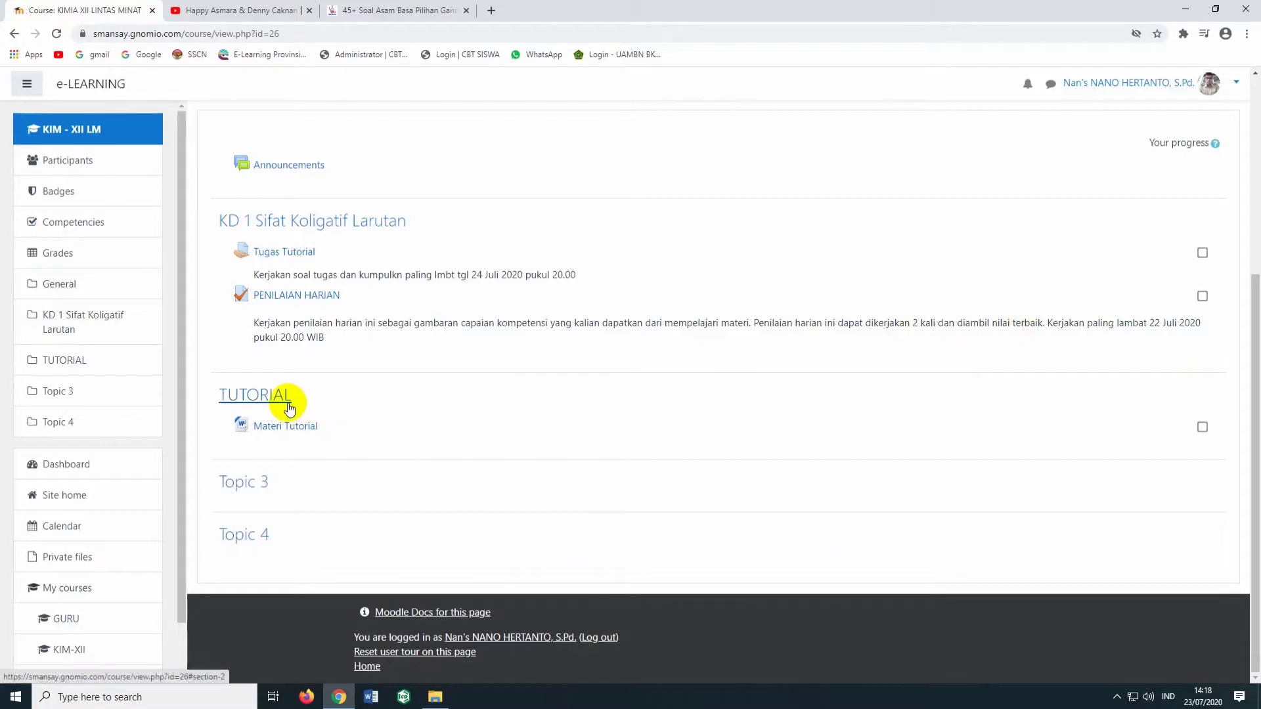
scroll(956, 342, "up", 2)
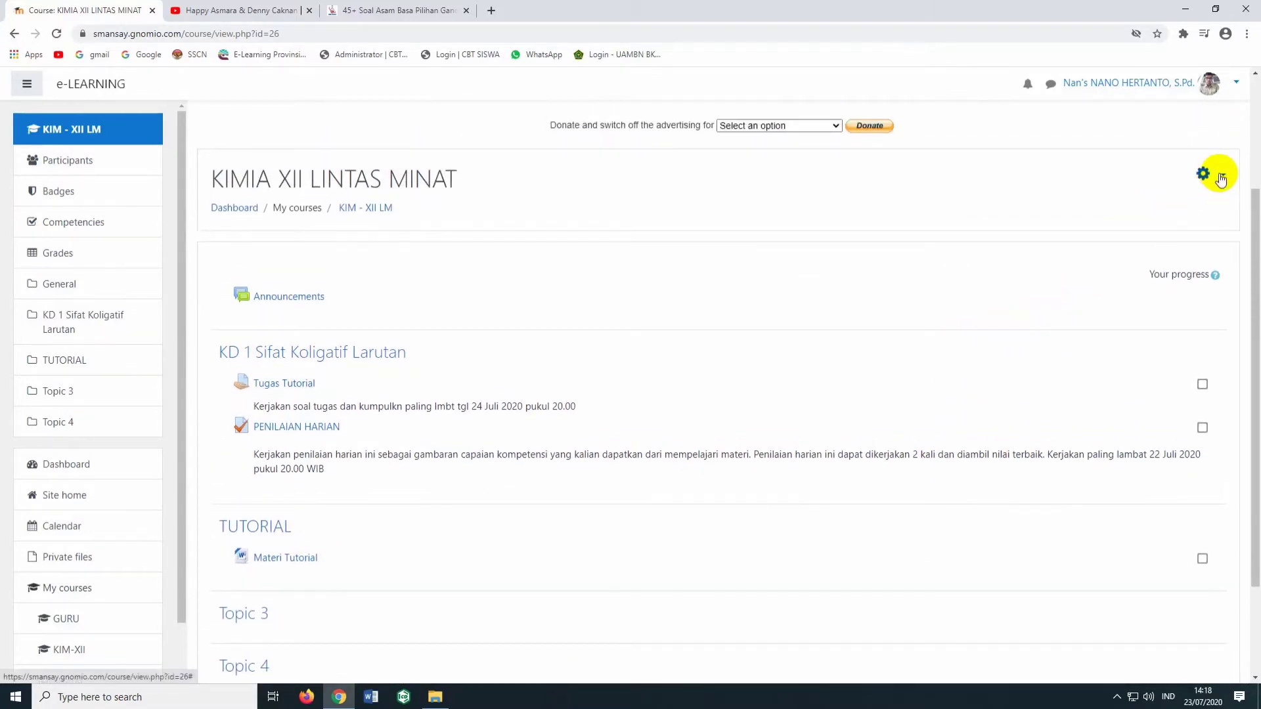
left_click(1220, 180)
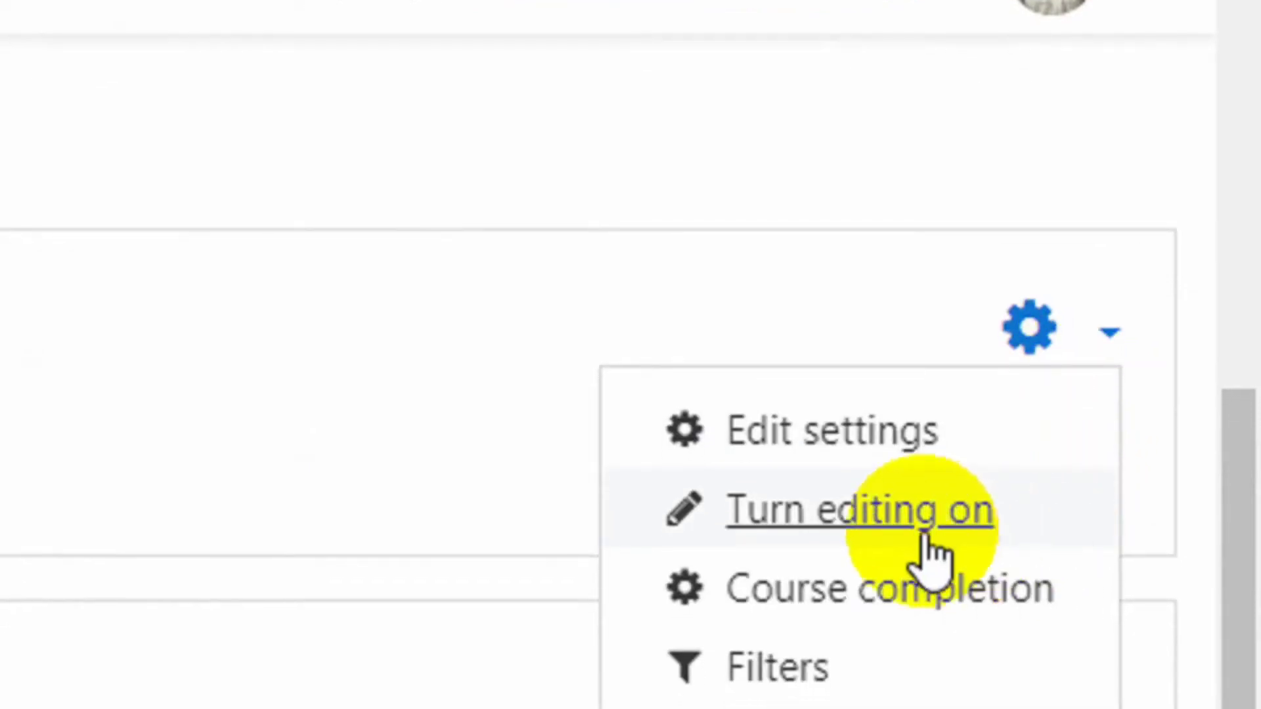
left_click(899, 517)
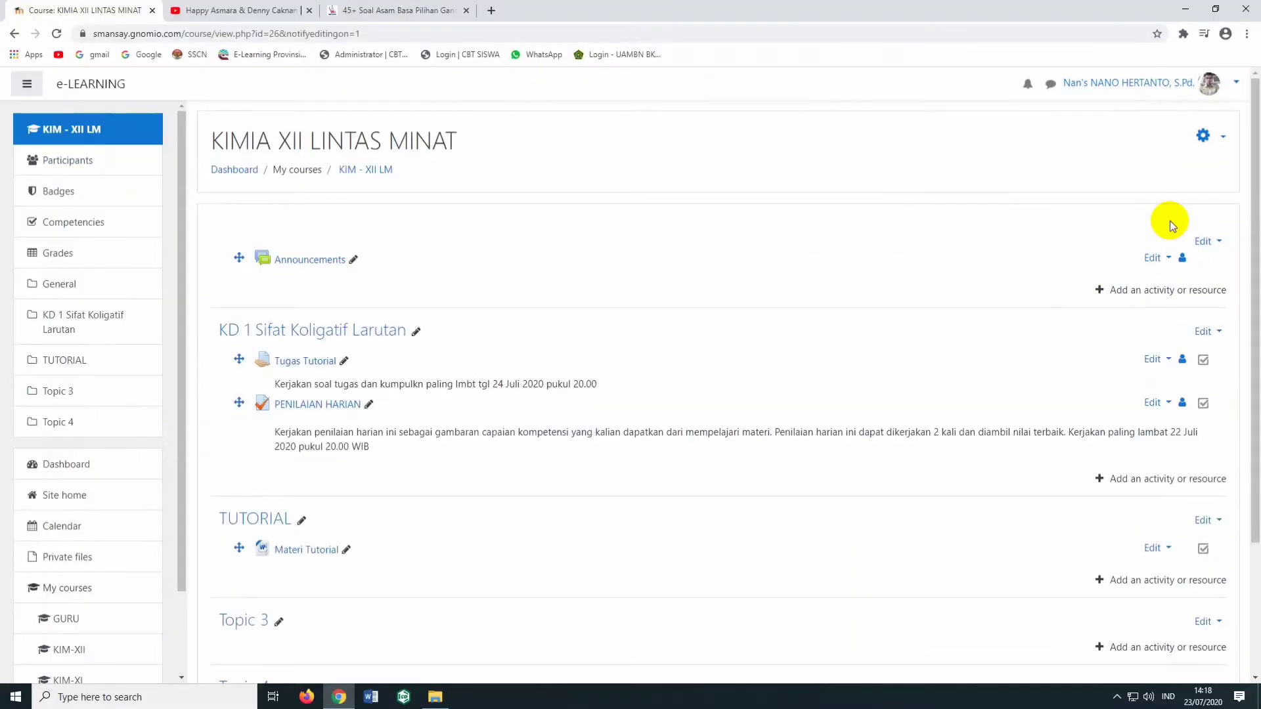
Add a new Quiz activity to the course's TUTORIAL section.
scroll(869, 385, "down", 2)
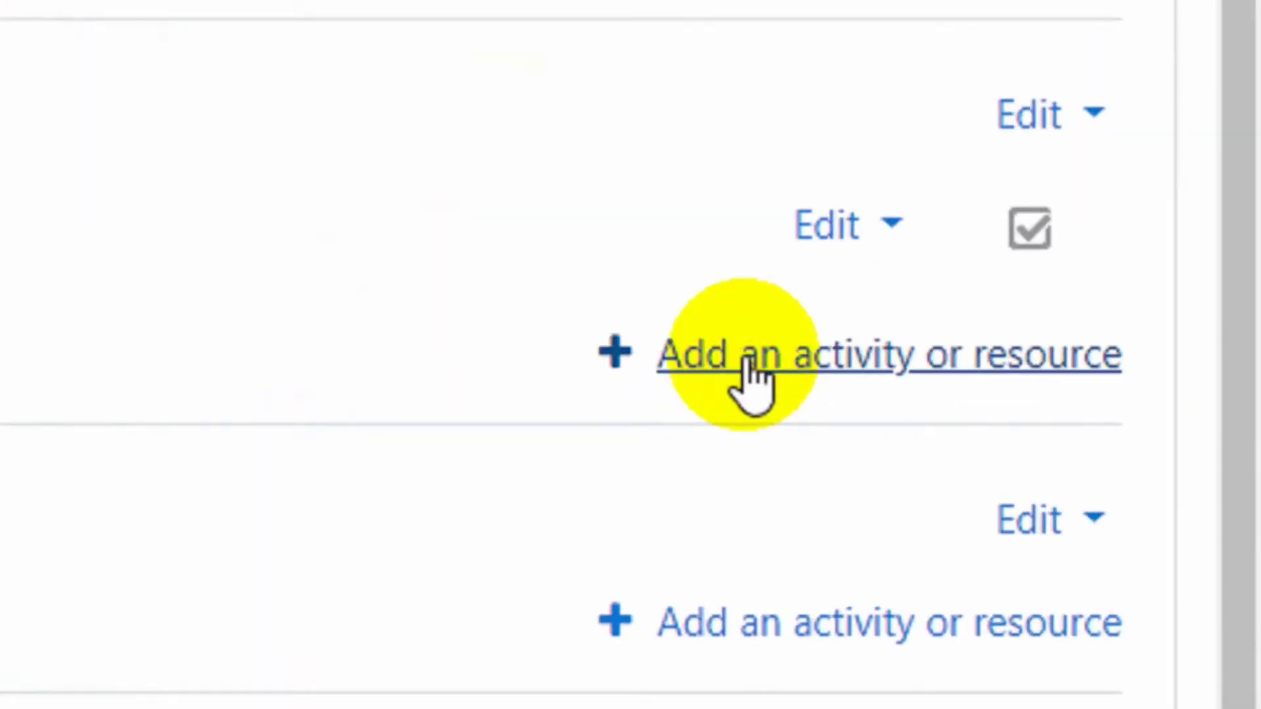
left_click(749, 368)
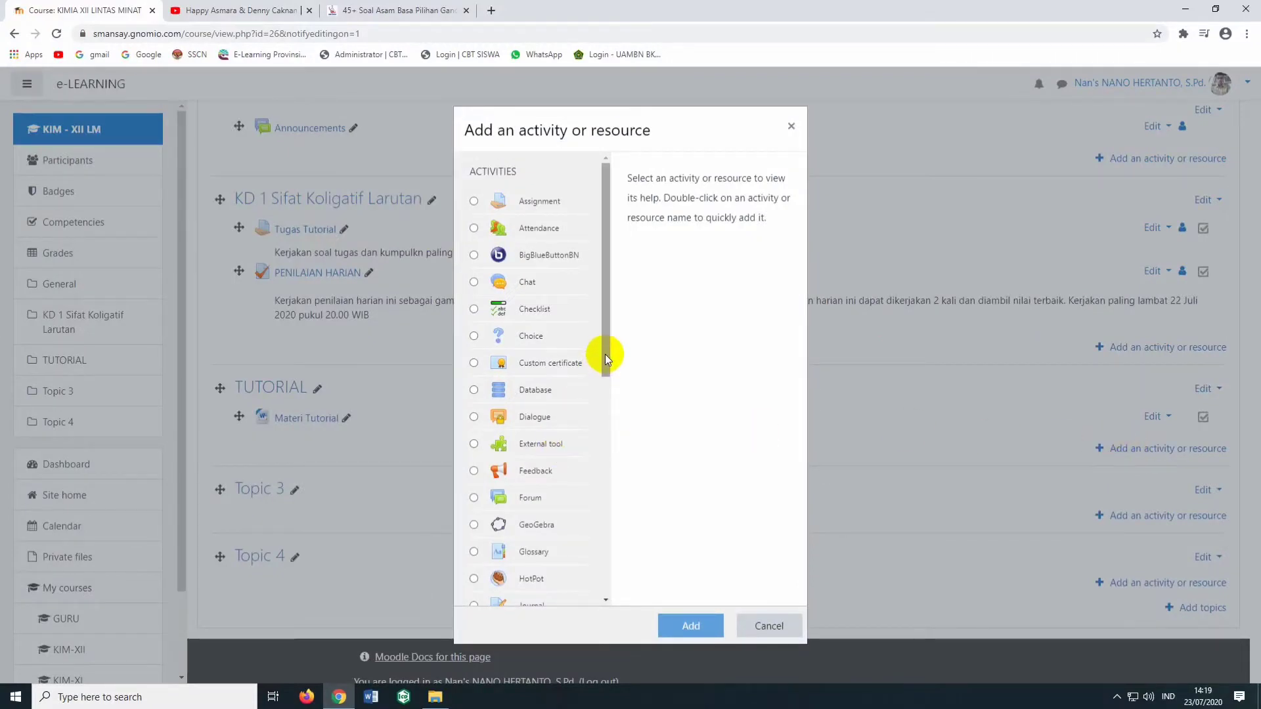
left_click(605, 355)
left_click_drag(605, 355, 611, 484)
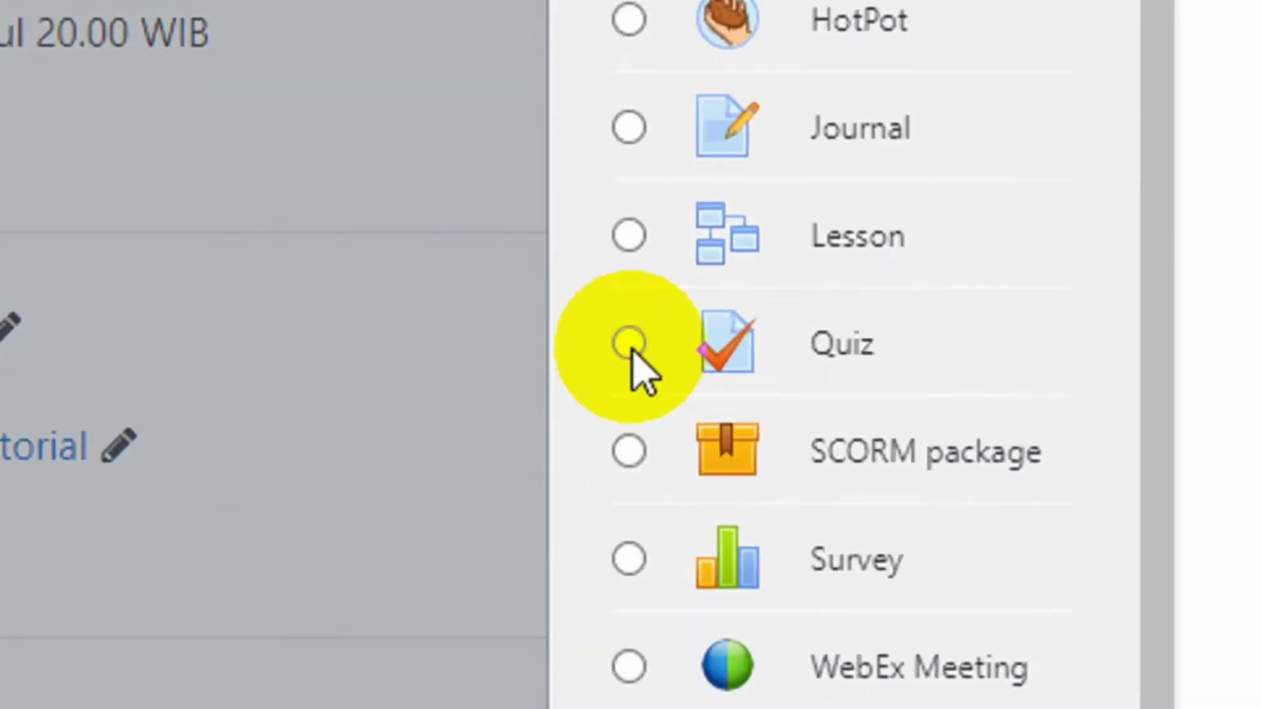
left_click(474, 394)
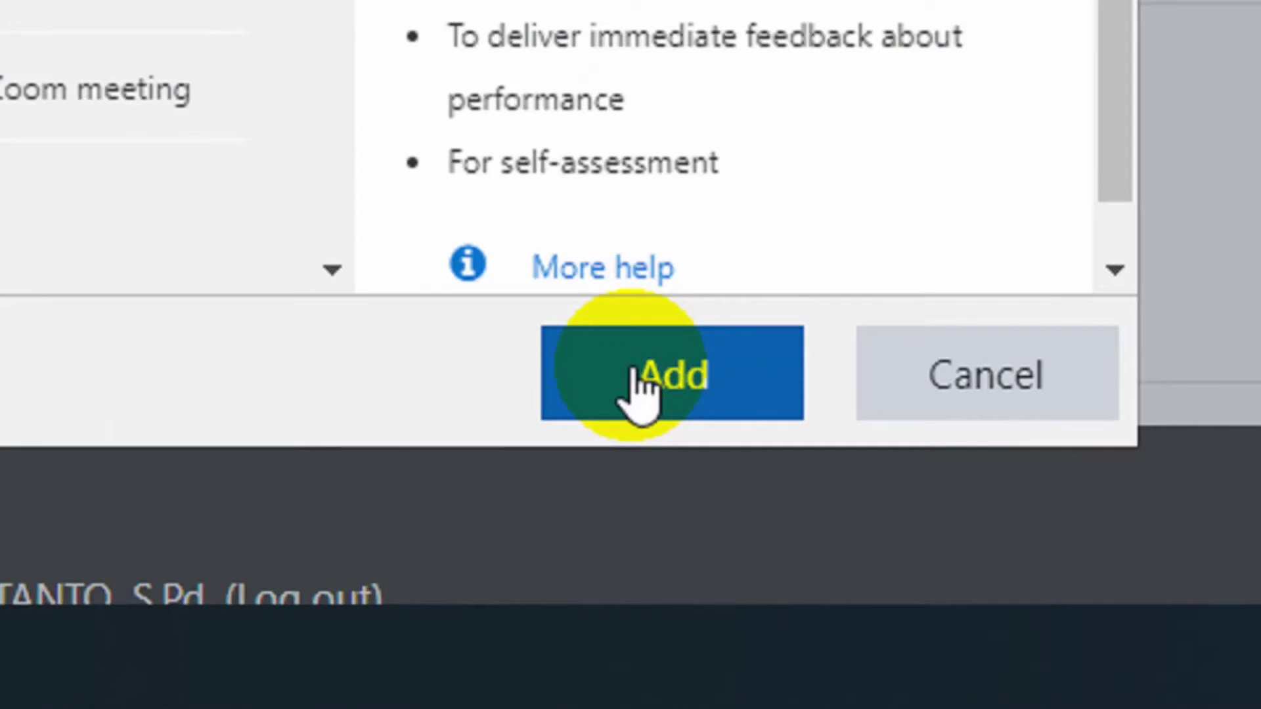
left_click(636, 371)
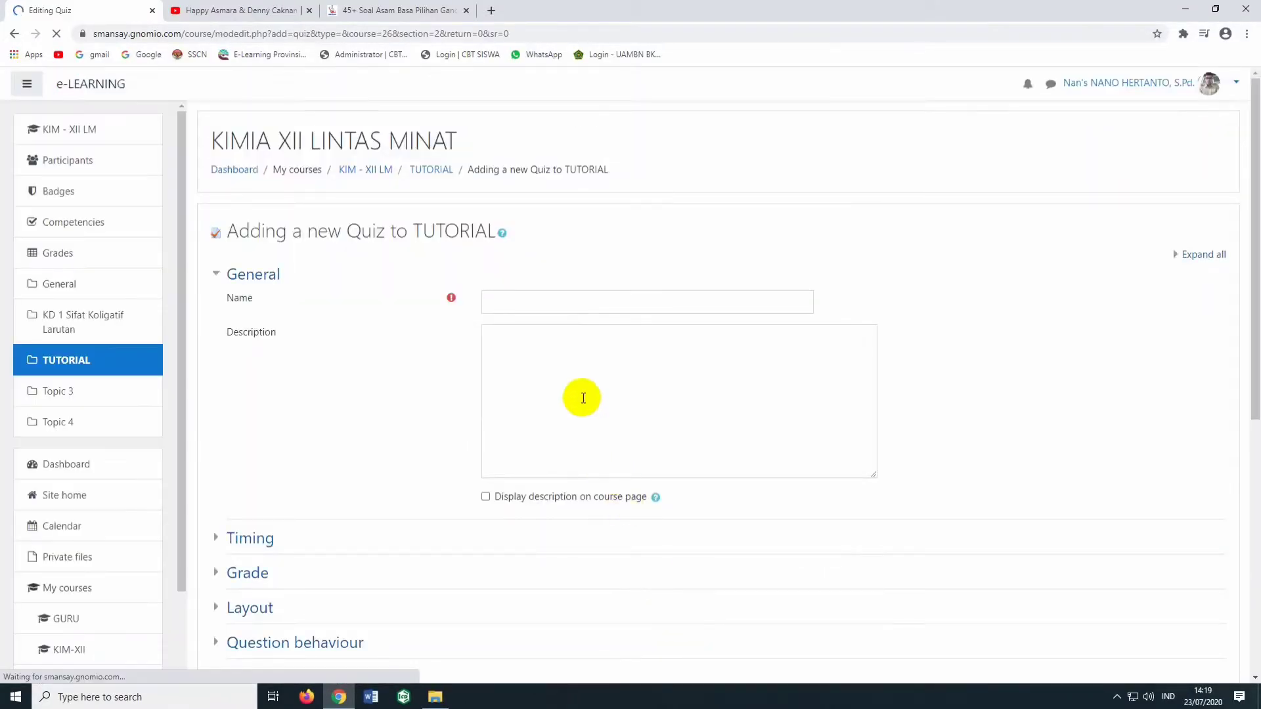
Name the new quiz "Soal Evaluasi".
left_click(535, 308)
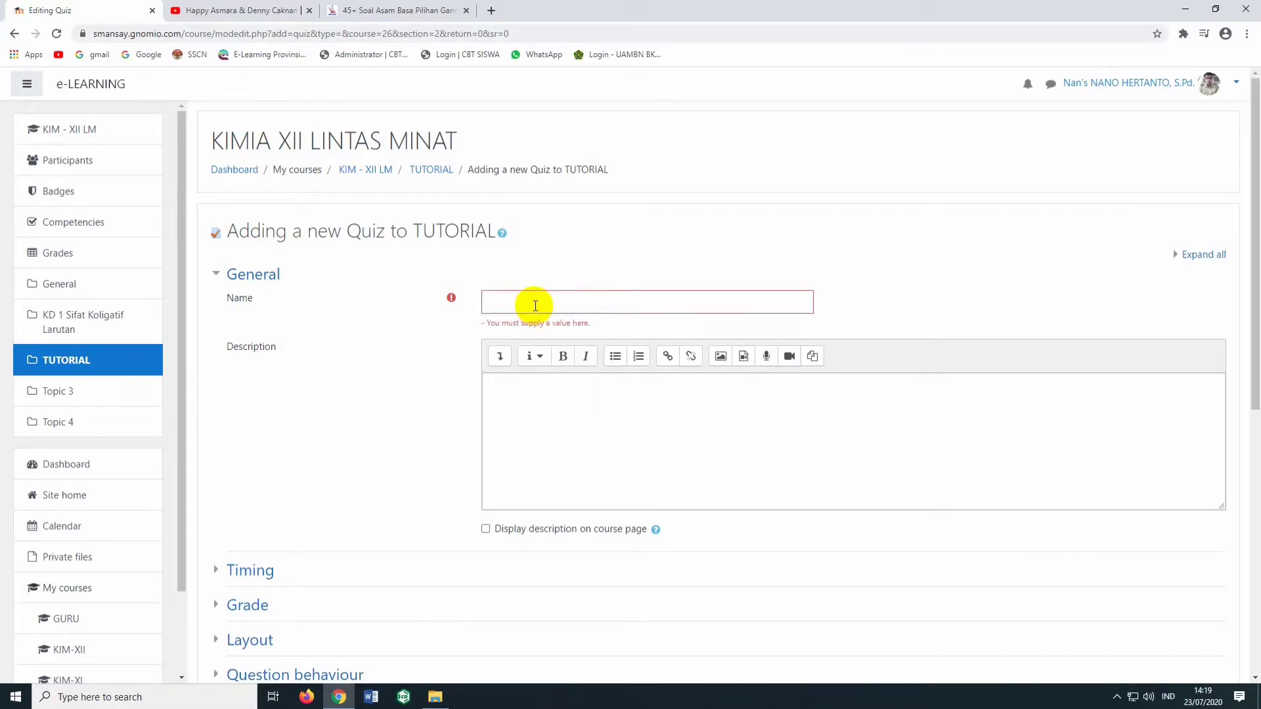
left_click(535, 307)
type("So")
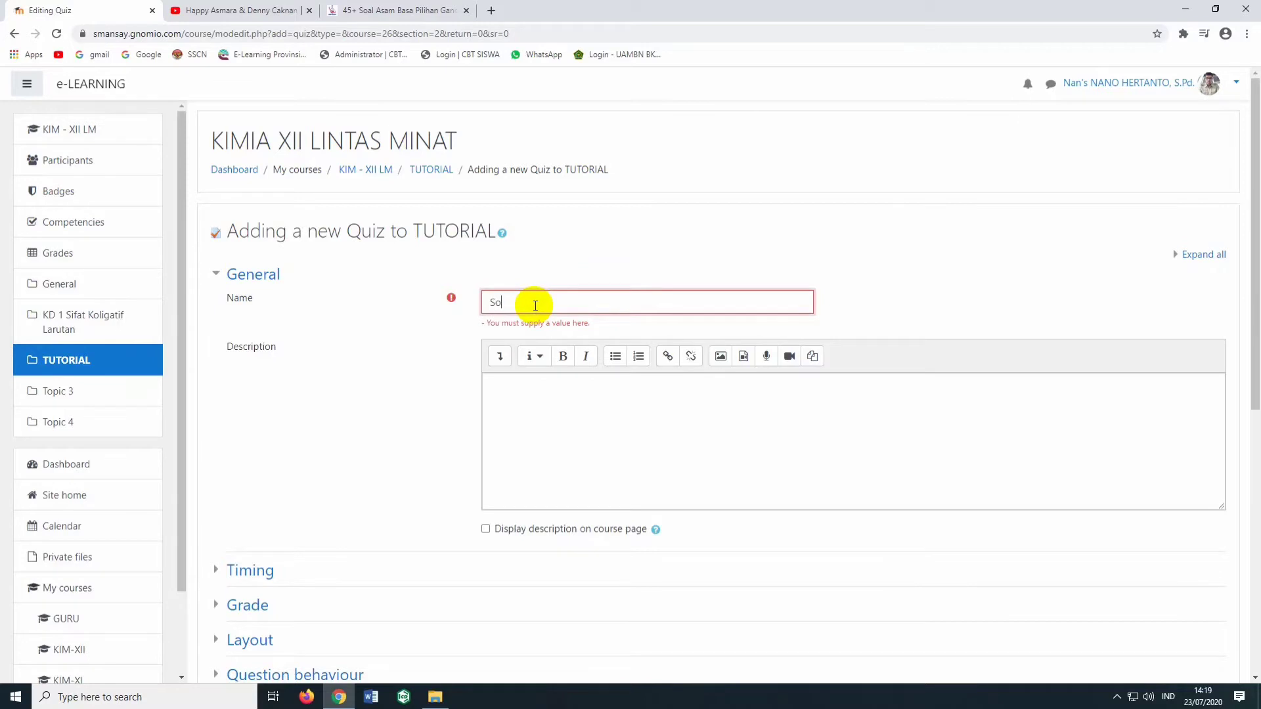
type("al Evaluasi")
Enter the quiz description "Kerjakan soal tersebut berdasarkan materi yang telah disajikan dan kalian pelajari. Kerjakan paling lambat tanggal 30 Juli 2020 Pukul 20.00 WIB".
left_click(513, 399)
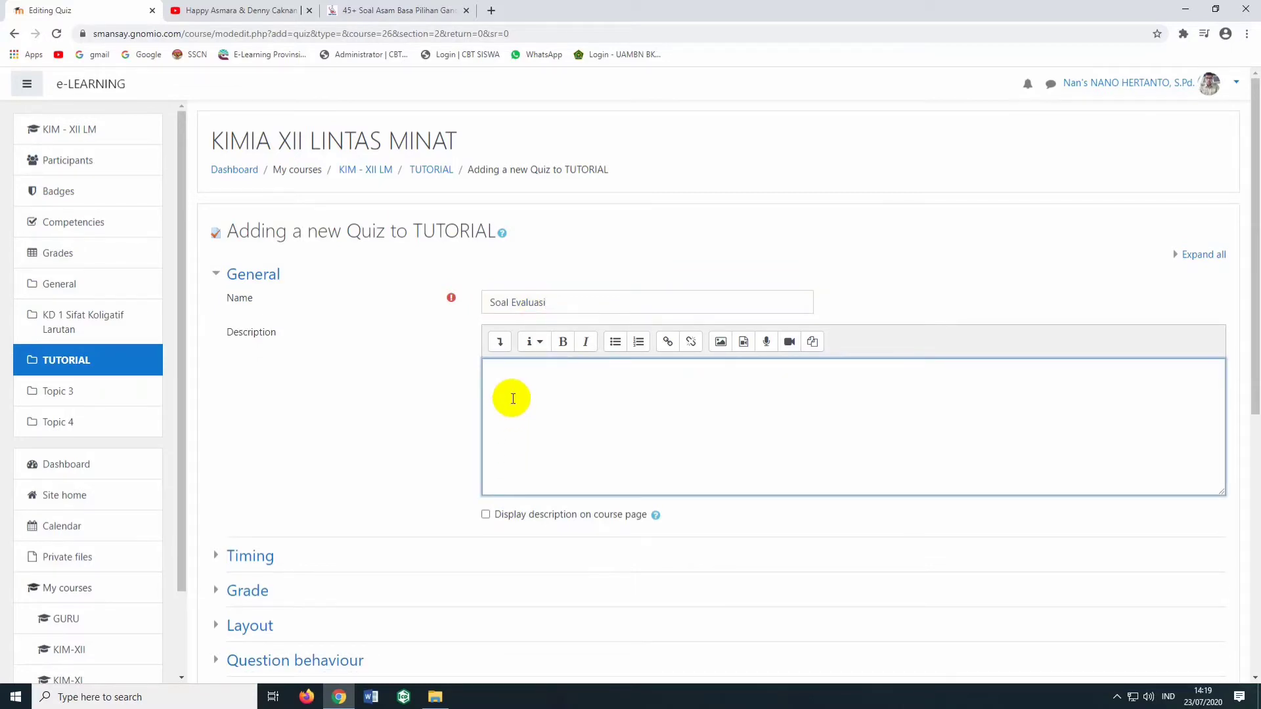
type("Kerjakan soal tersebut berdasarkan")
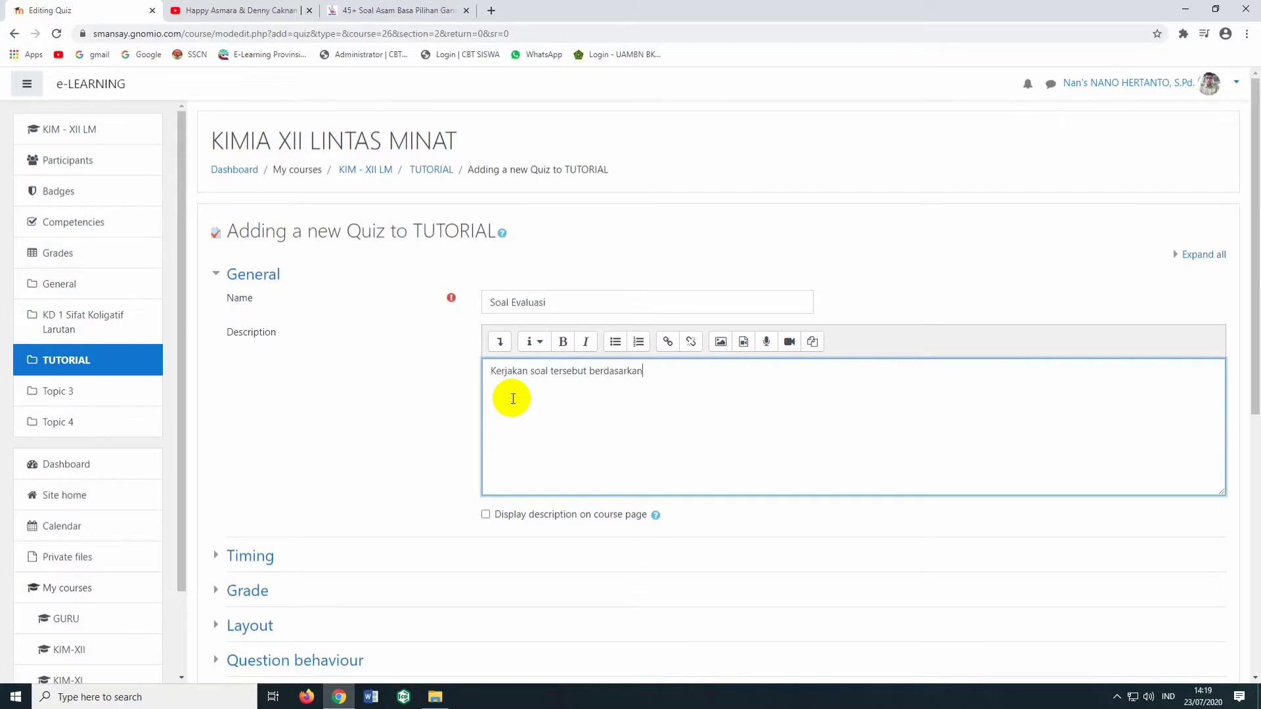
type(" materi yang telah disajikan dan k")
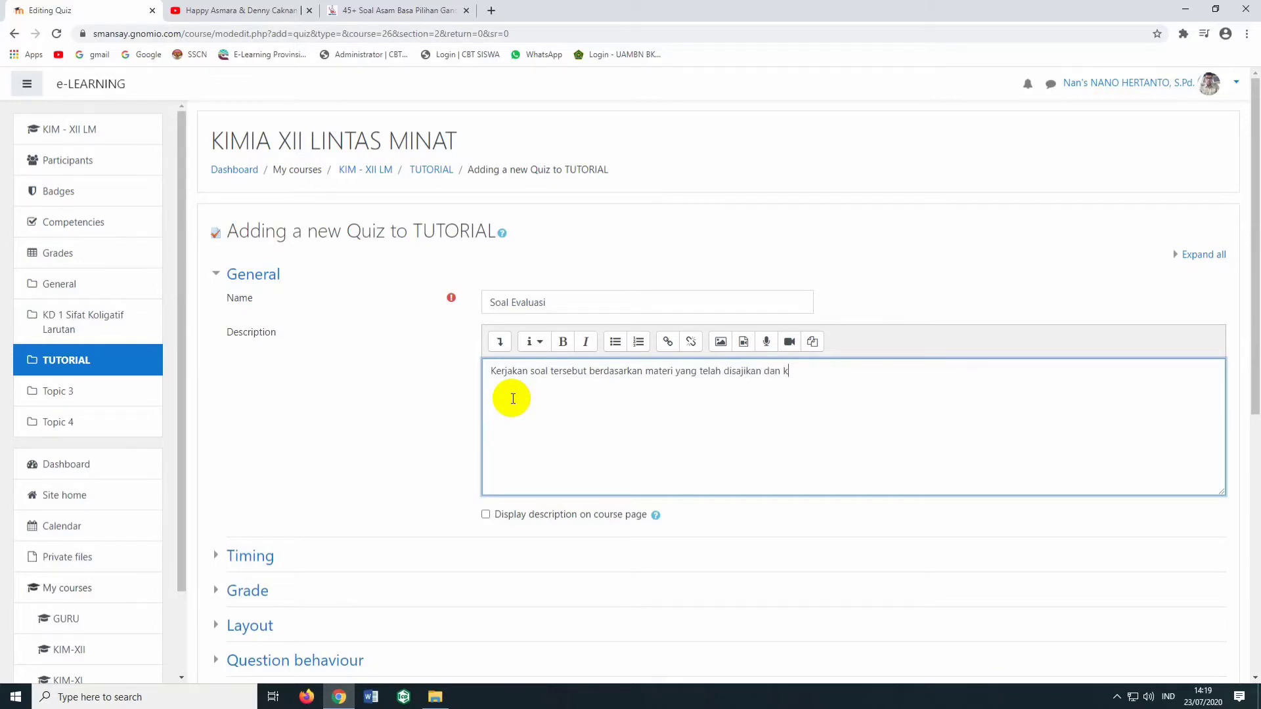
type("alian pelajari. Kerjakan paling lambat")
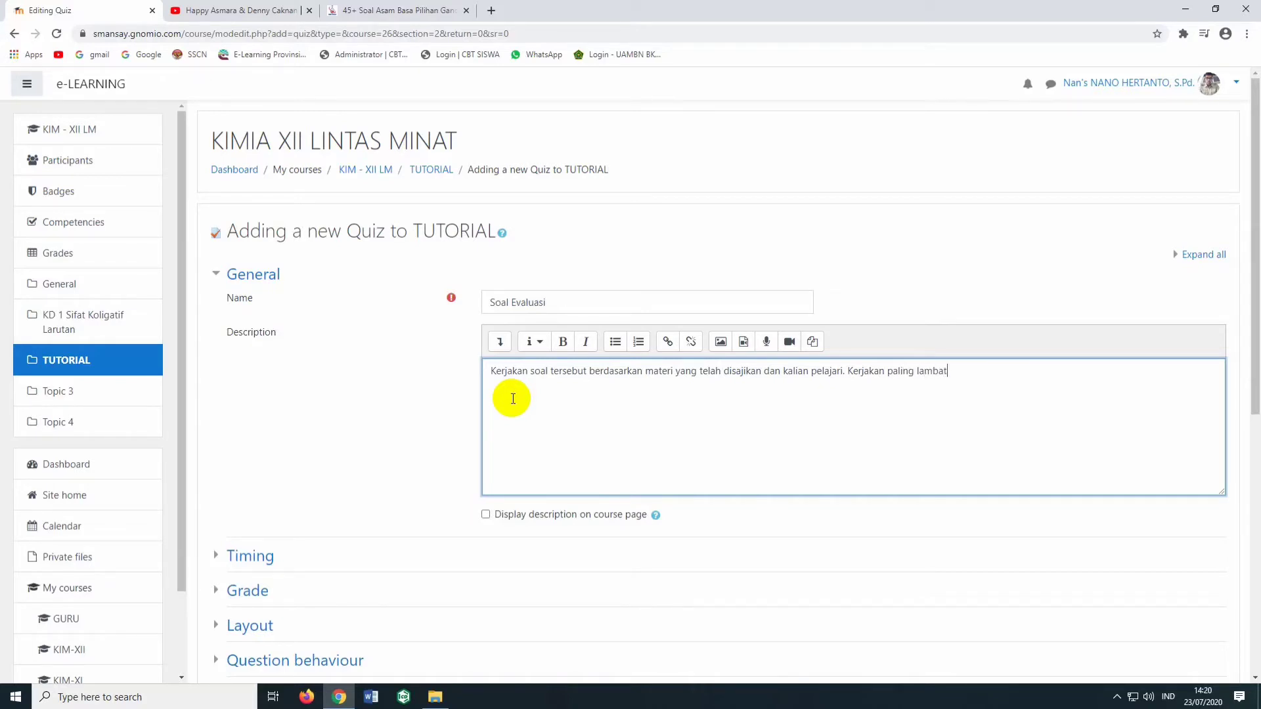
type(" tanggal 30 Juli 2020 Pukul 20.00 WIB")
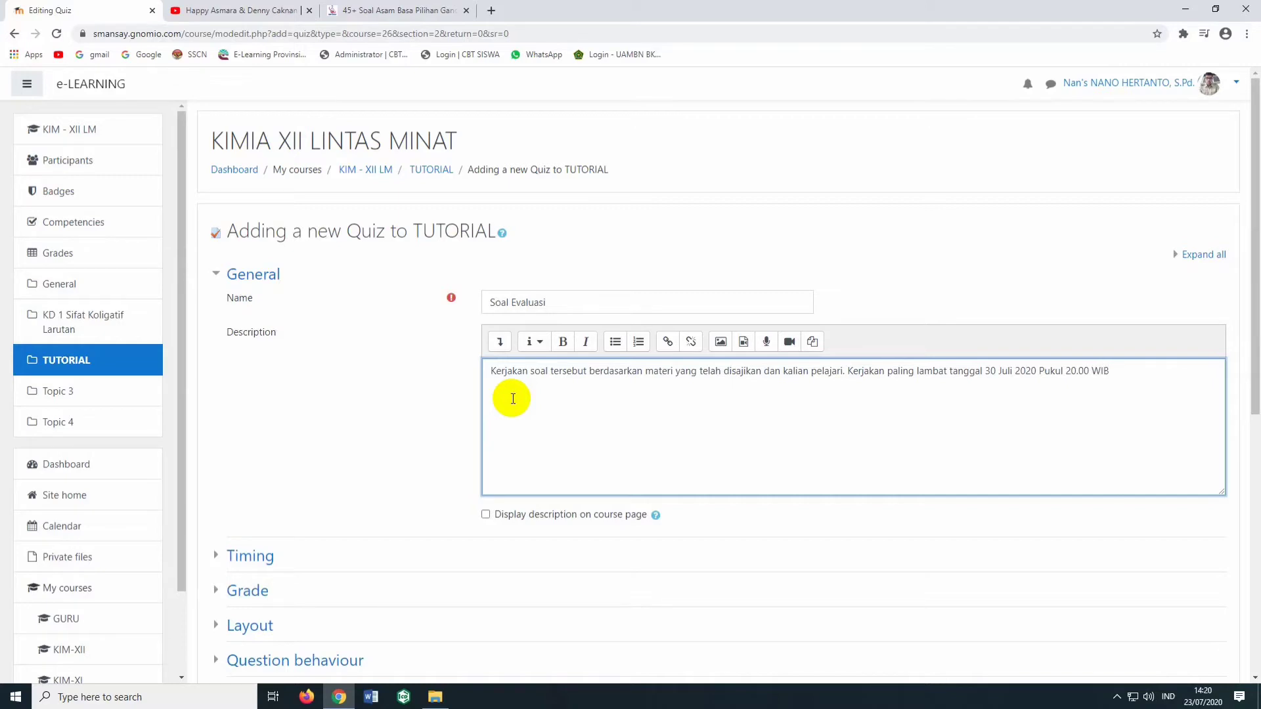
Make the deadline "30 Juli 2020 Pukul 20.00 WIB" bold and display the description on the course page.
left_click(987, 372, "shift")
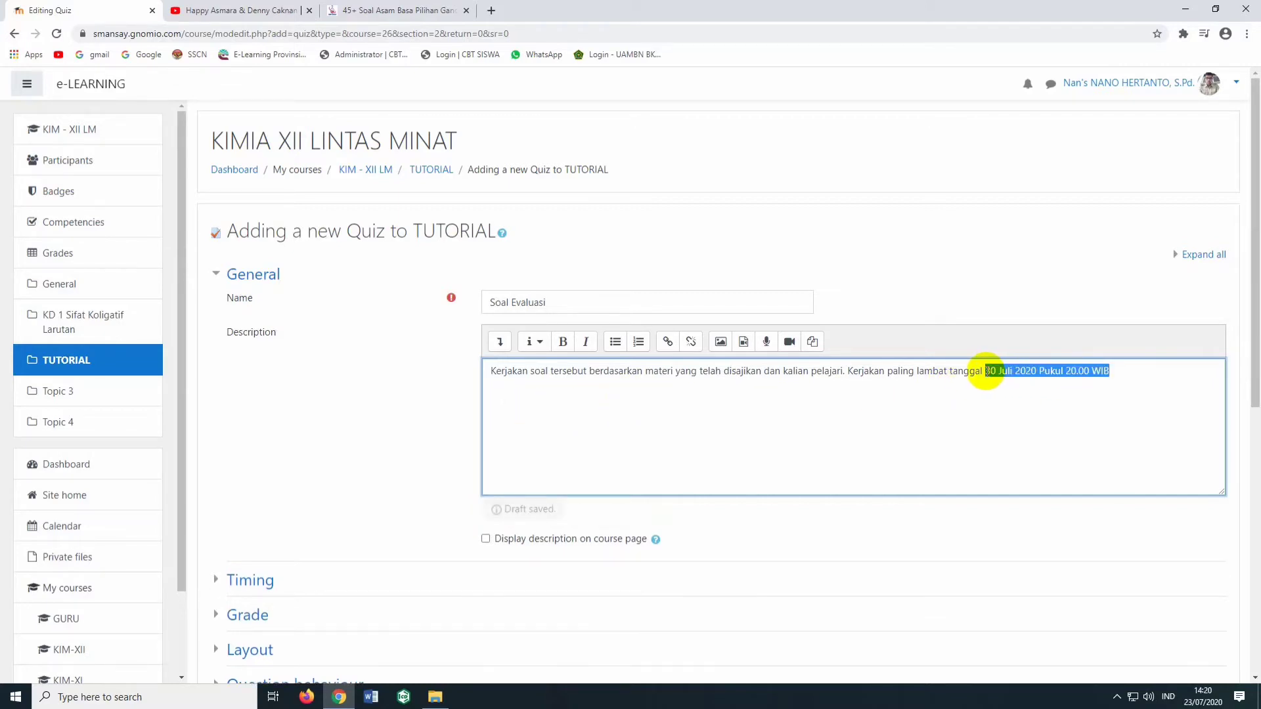
left_click(563, 343)
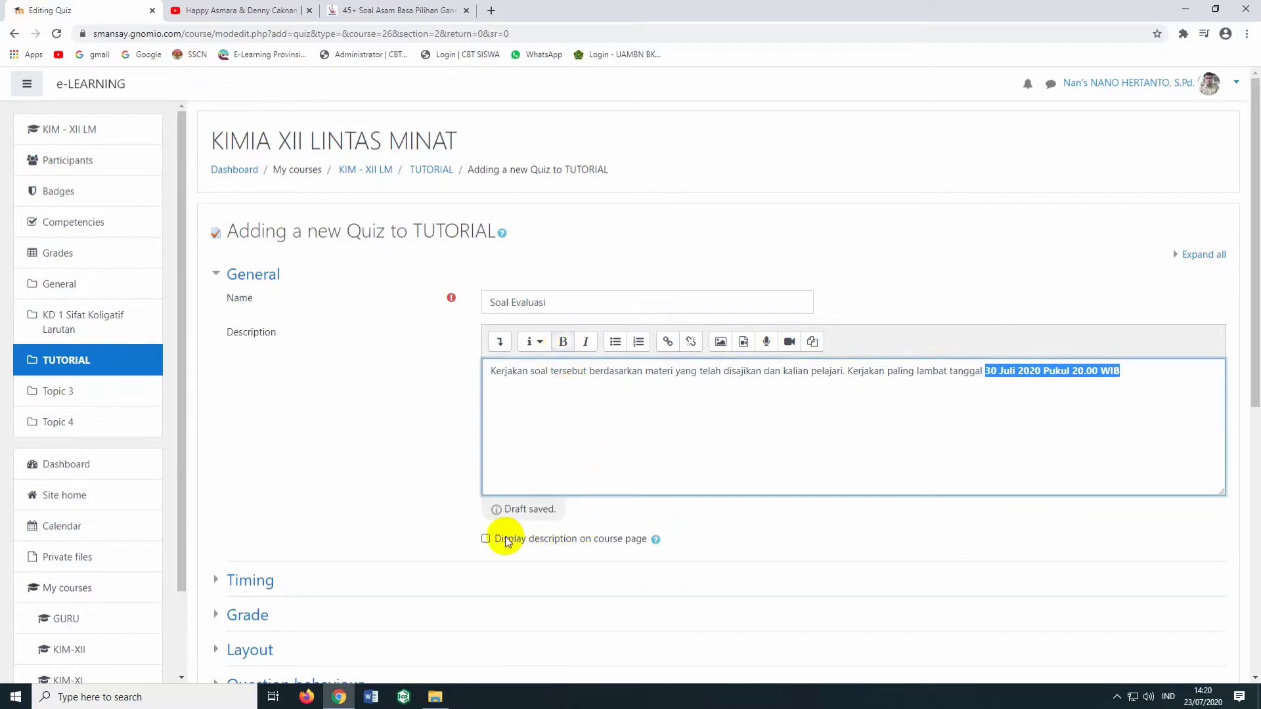
left_click(487, 538)
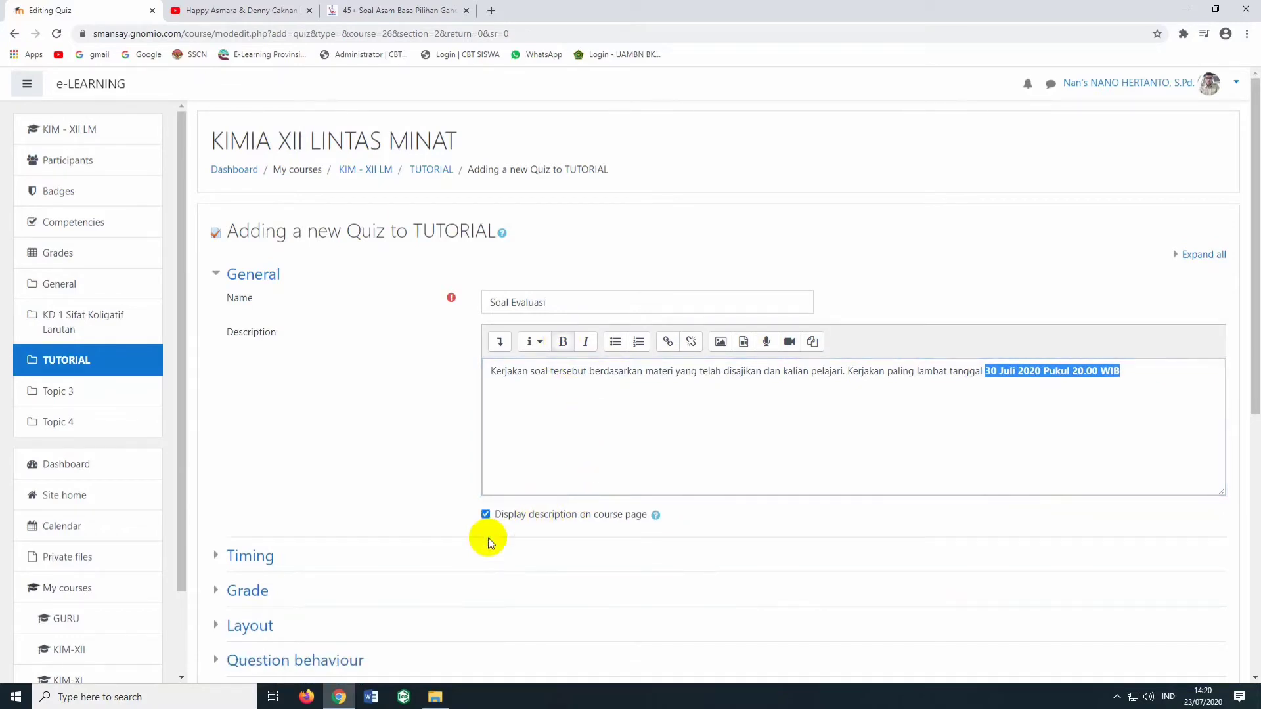
Expand the quiz's Timing settings and enable both the opening and closing dates.
scroll(451, 529, "down", 2)
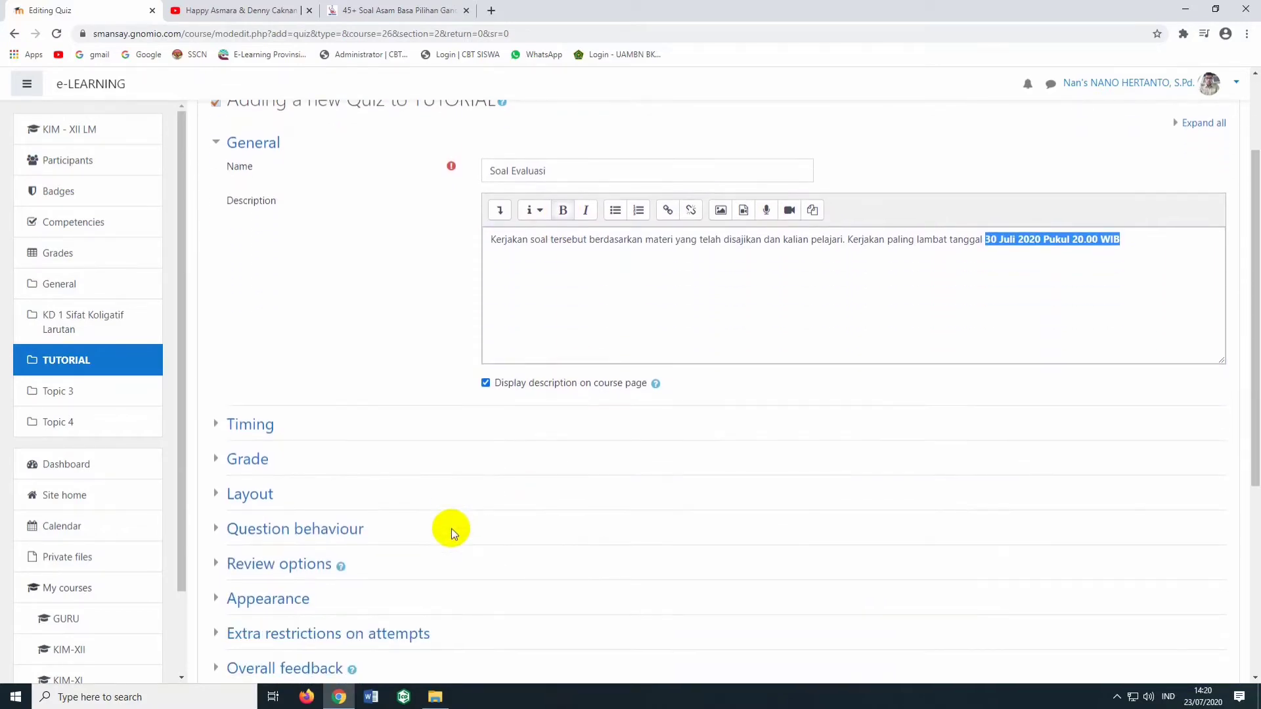
left_click(250, 425)
scroll(435, 431, "down", 1)
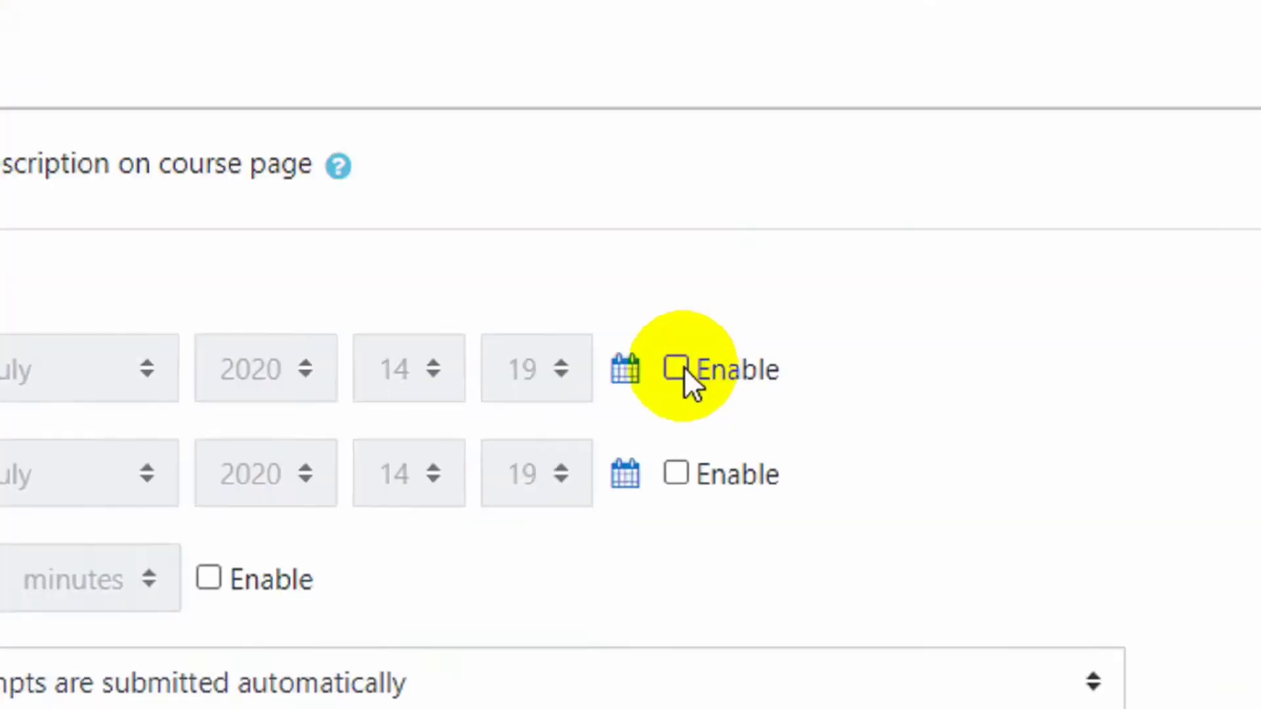
left_click(772, 387)
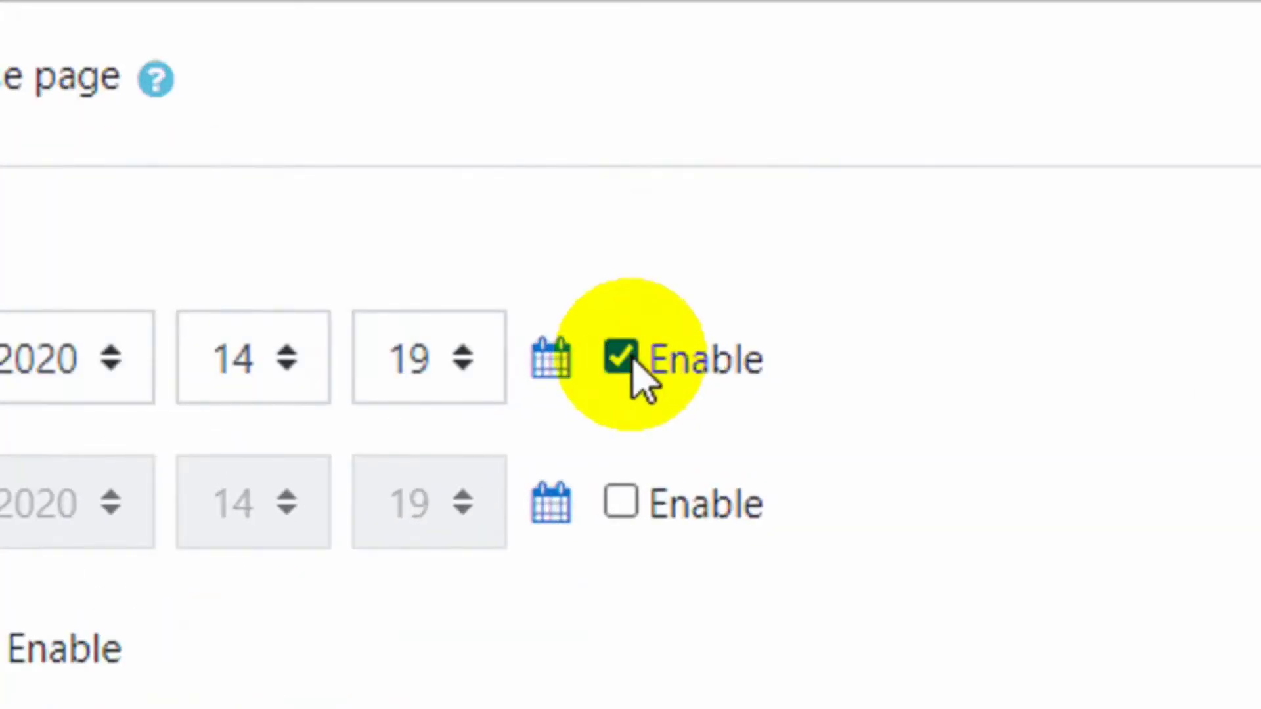
left_click(620, 504)
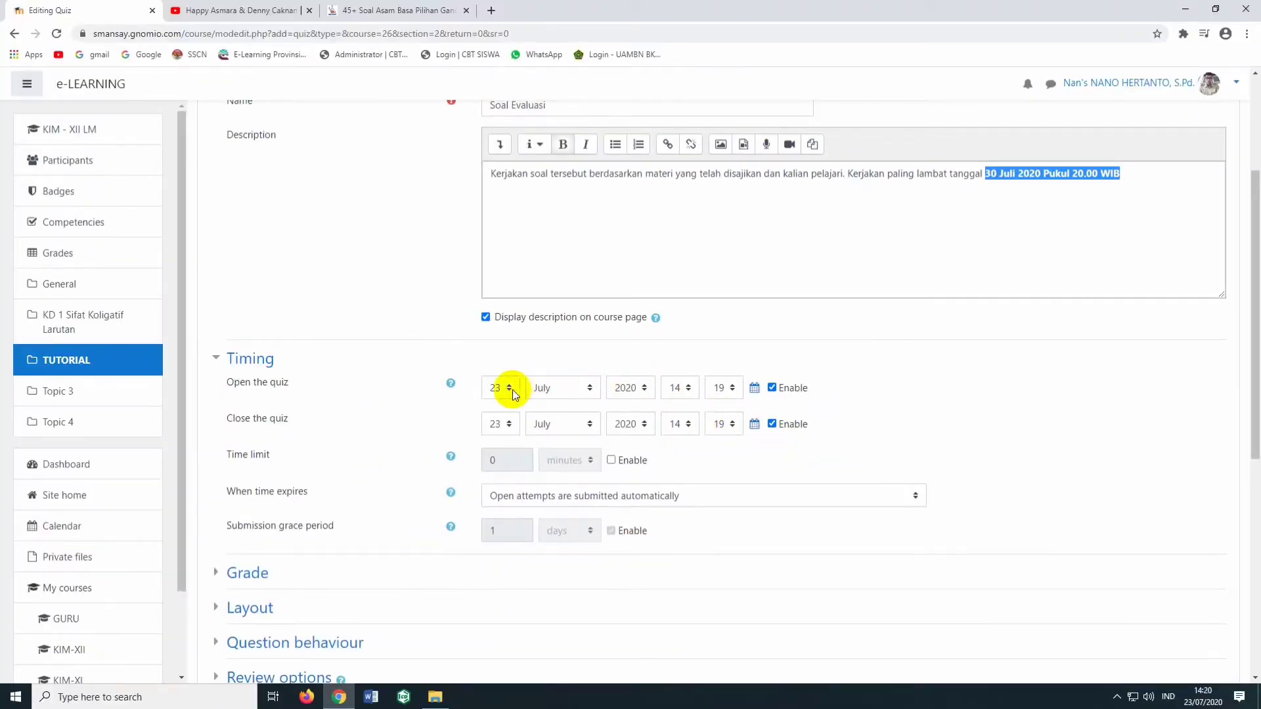
Set the quiz's opening time to 07:07.
left_click(511, 388)
left_click(511, 389)
left_click(688, 388)
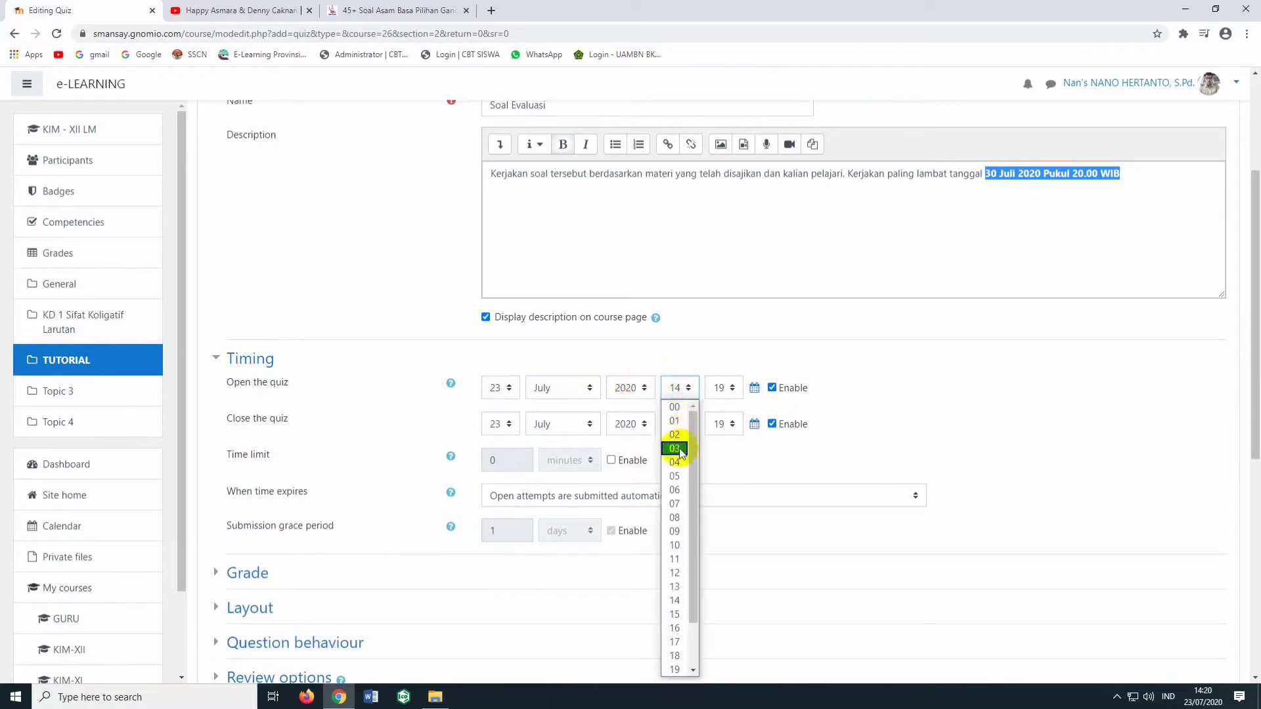
left_click(674, 504)
left_click(730, 389)
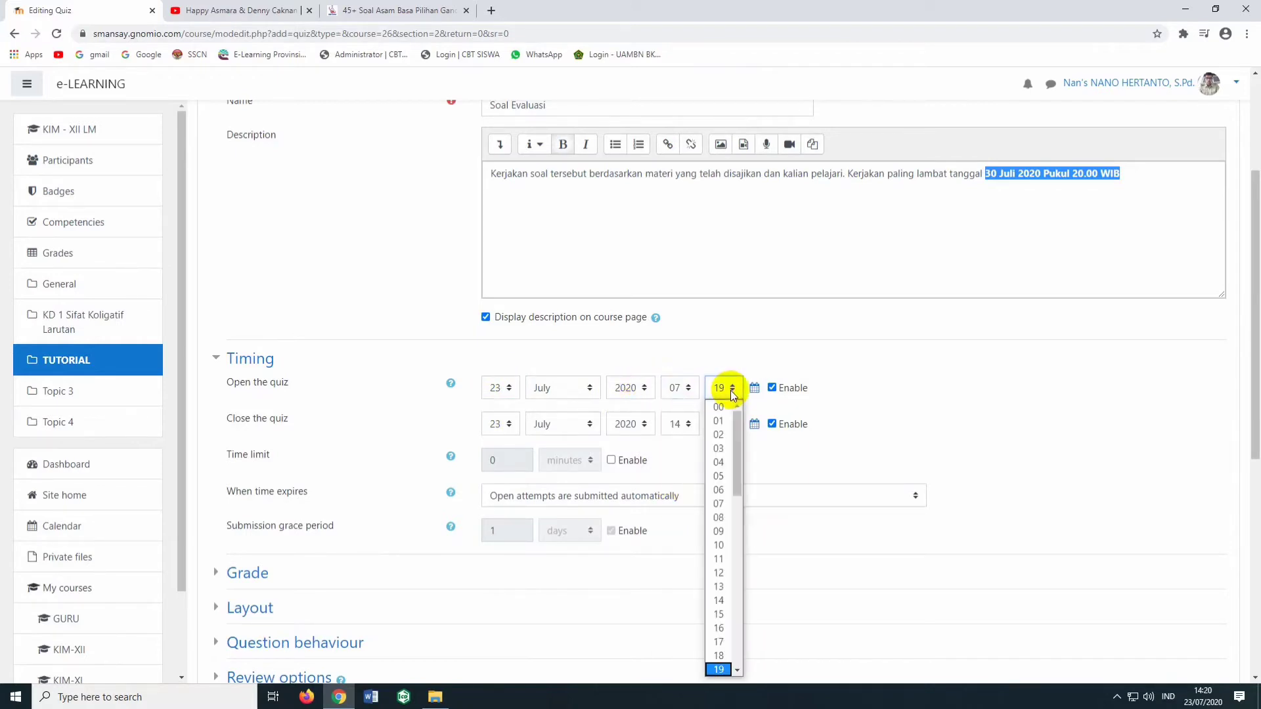
left_click(716, 502)
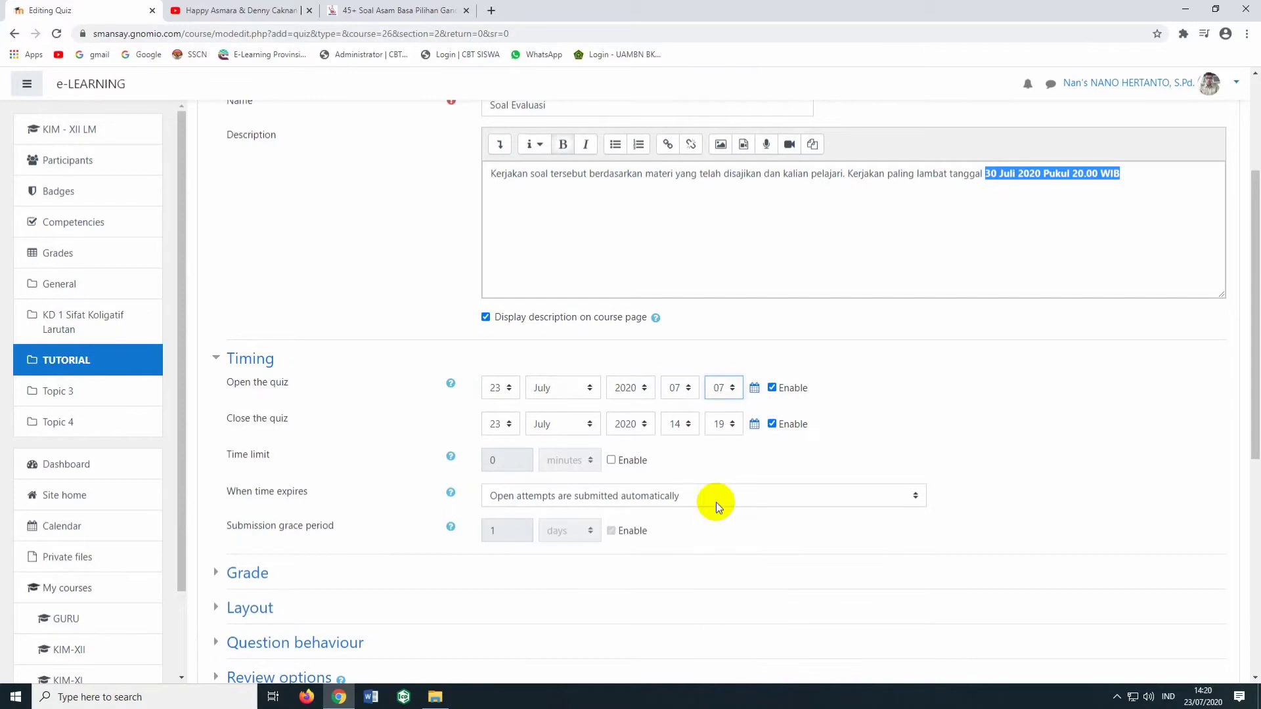
Set the quiz's closing date to 30 July 2020.
left_click(511, 424)
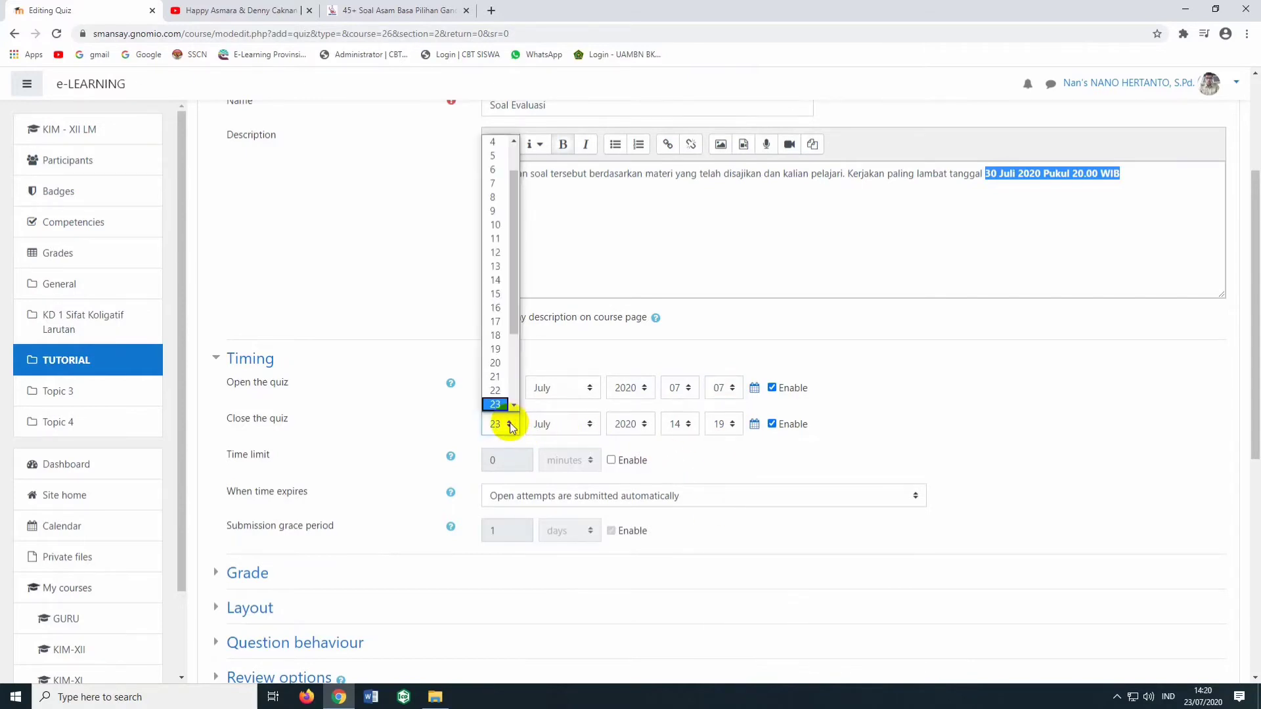
scroll(512, 424, "down", 3)
scroll(512, 424, "up", 3)
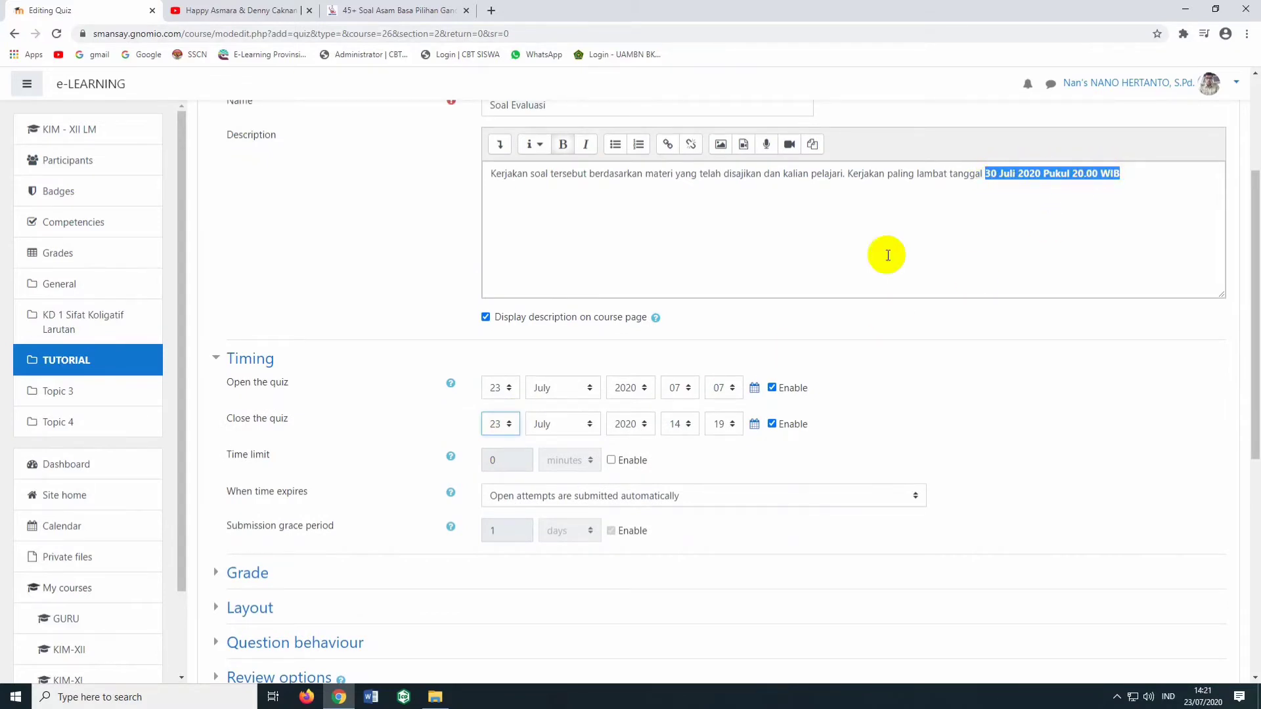
left_click(509, 424)
scroll(507, 410, "down", 2)
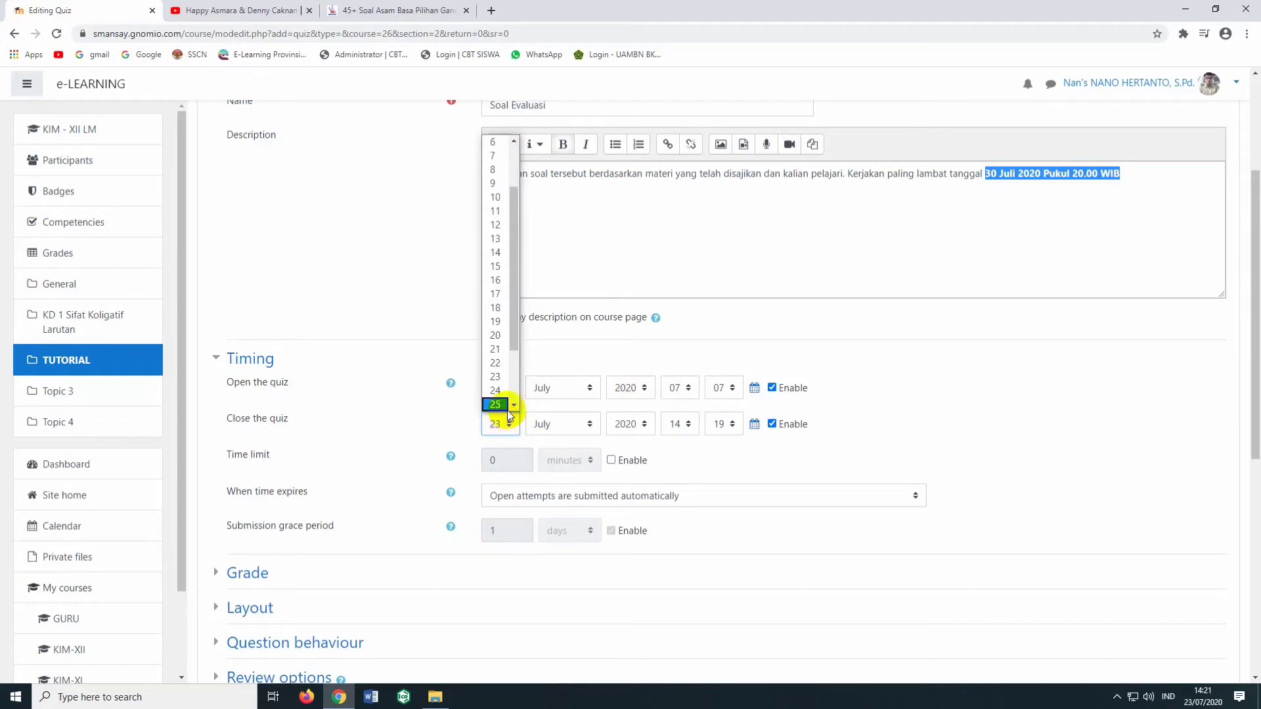
left_click(497, 381)
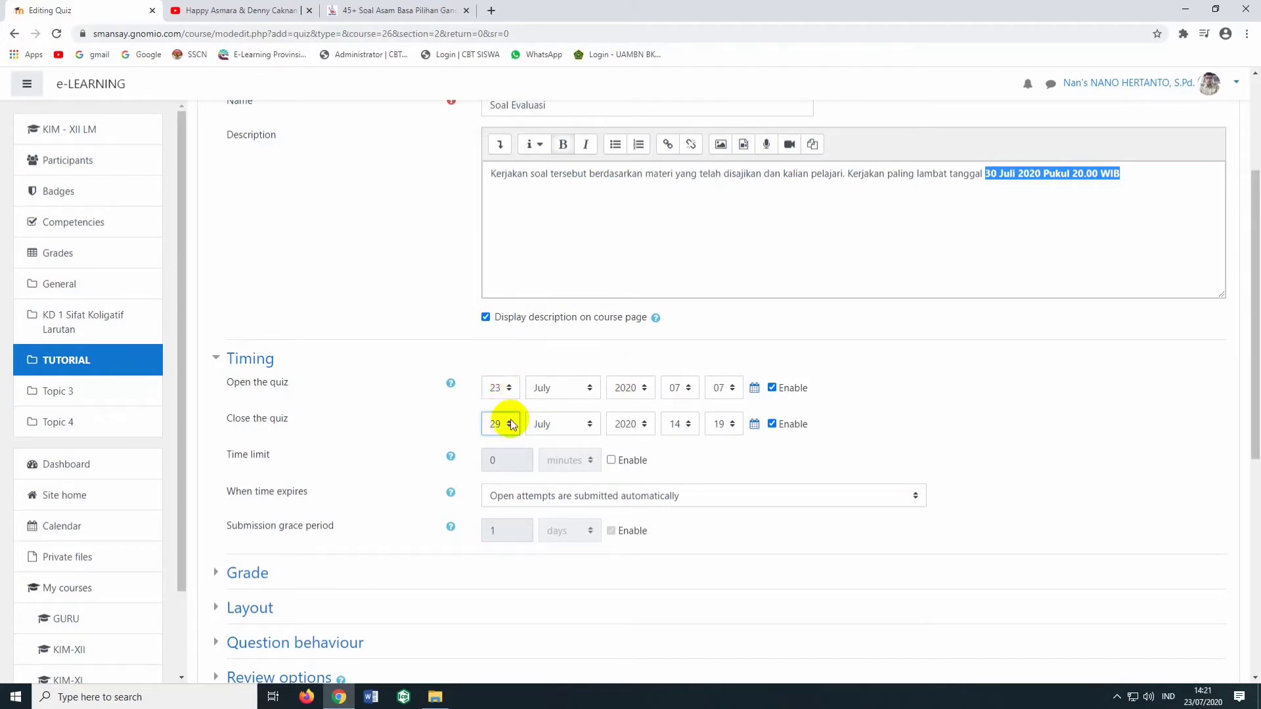
left_click(512, 425)
left_click(504, 393)
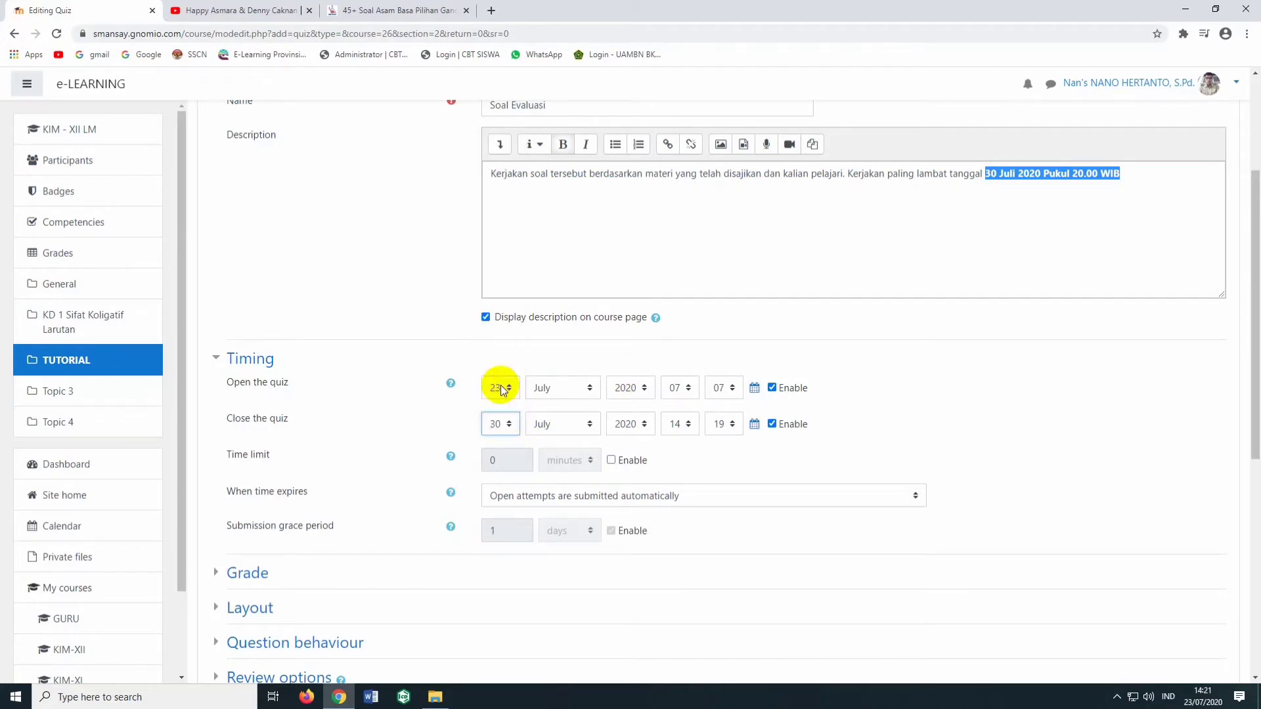
Set the quiz's closing time to 20:00.
left_click(692, 421)
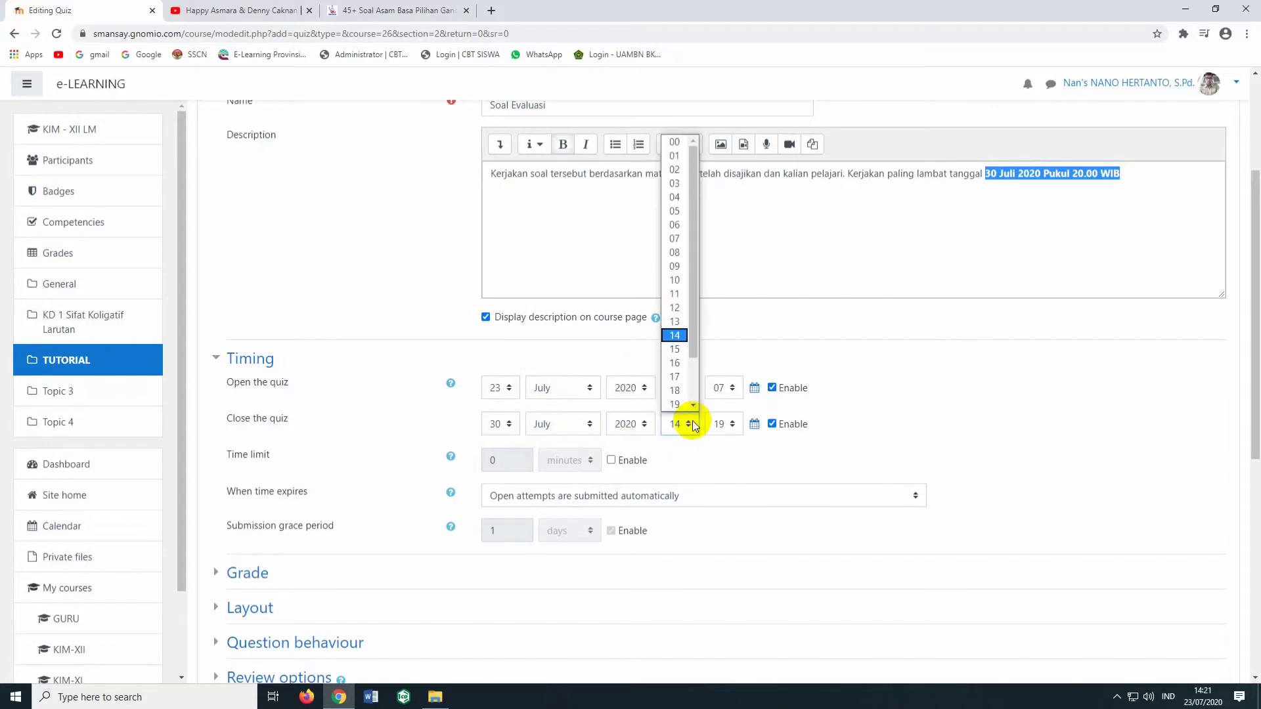
left_click(676, 363)
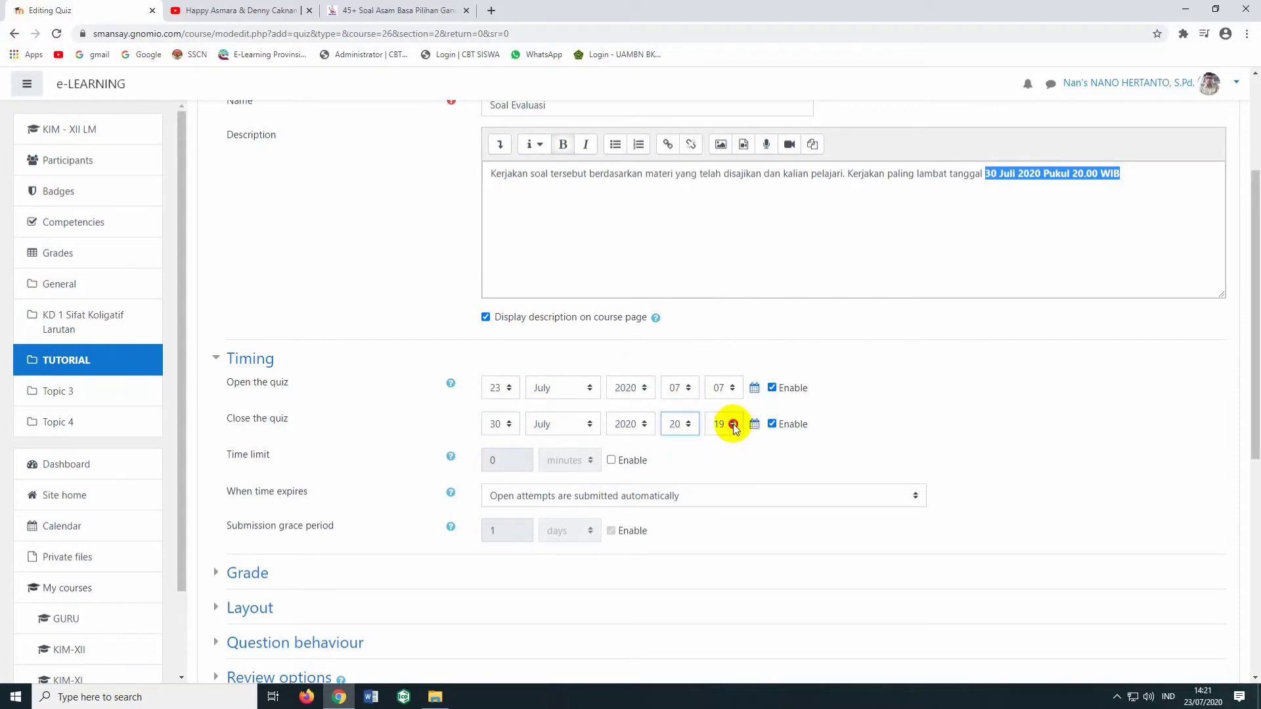
left_click(732, 423)
scroll(718, 373, "down", 4)
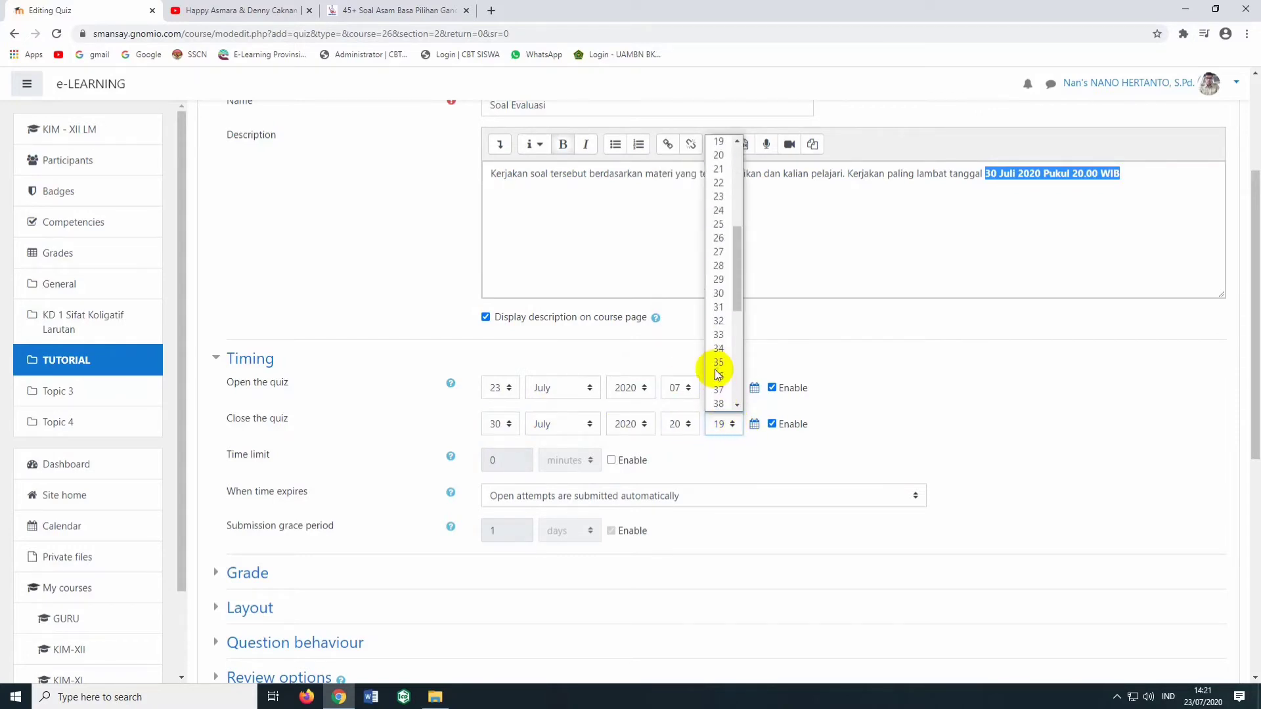
scroll(717, 375, "up", 4)
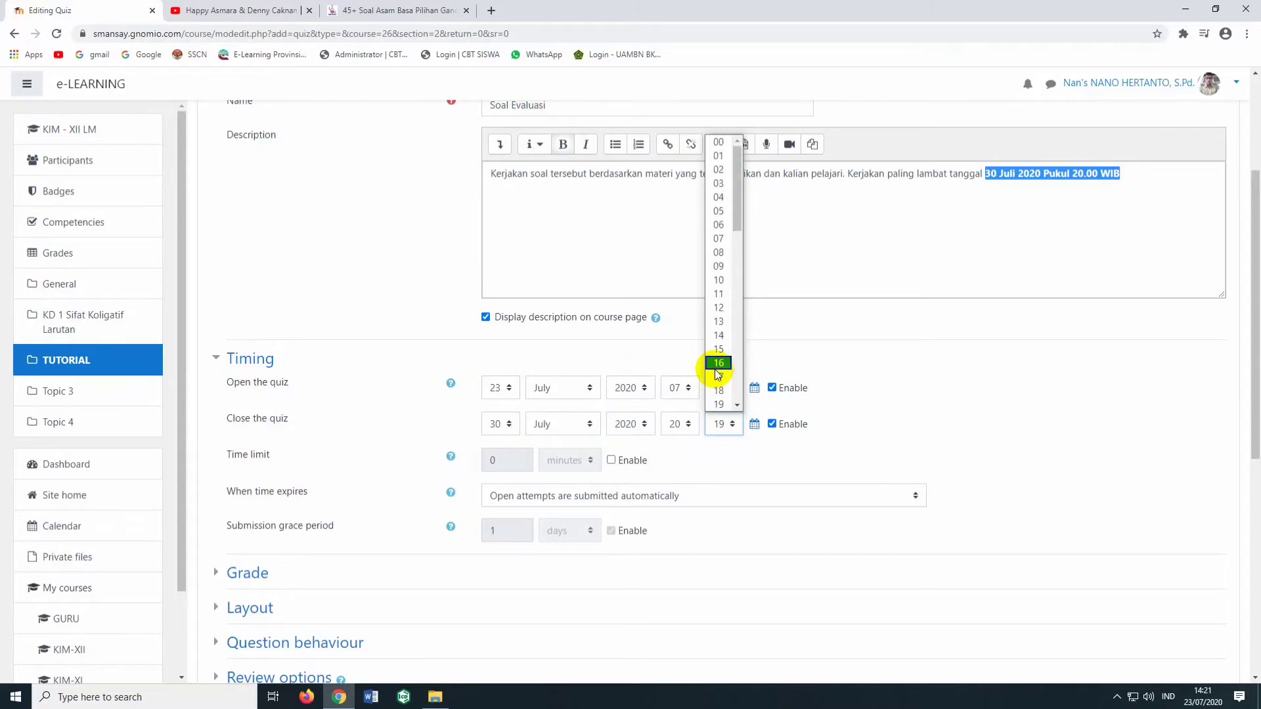
left_click(718, 141)
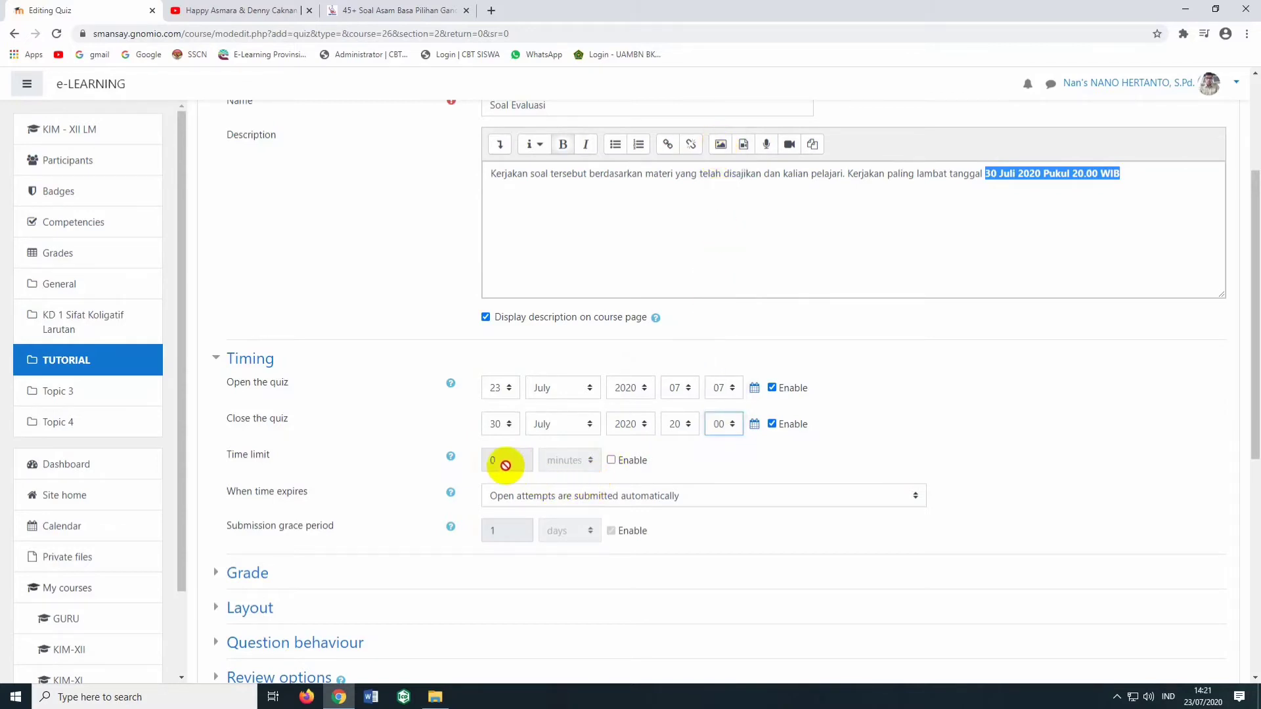
Enable the quiz's time limit and set it to 30 minutes.
left_click(612, 460)
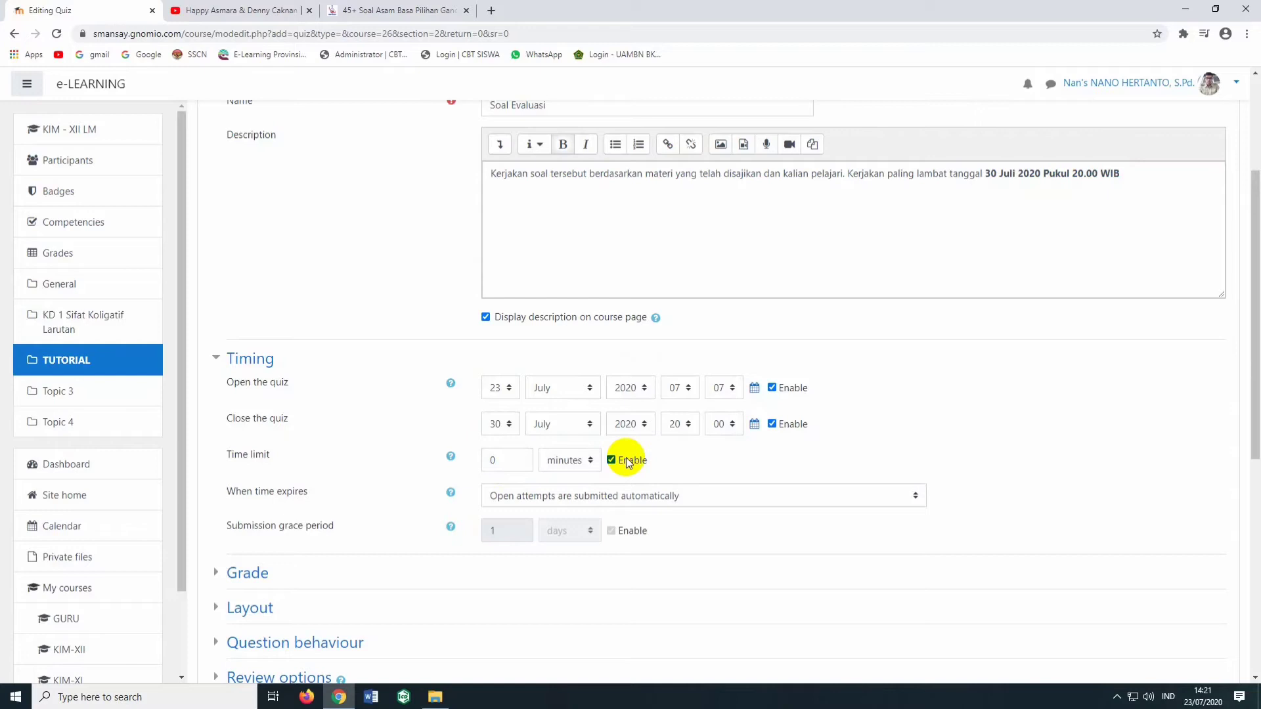
left_click(492, 462)
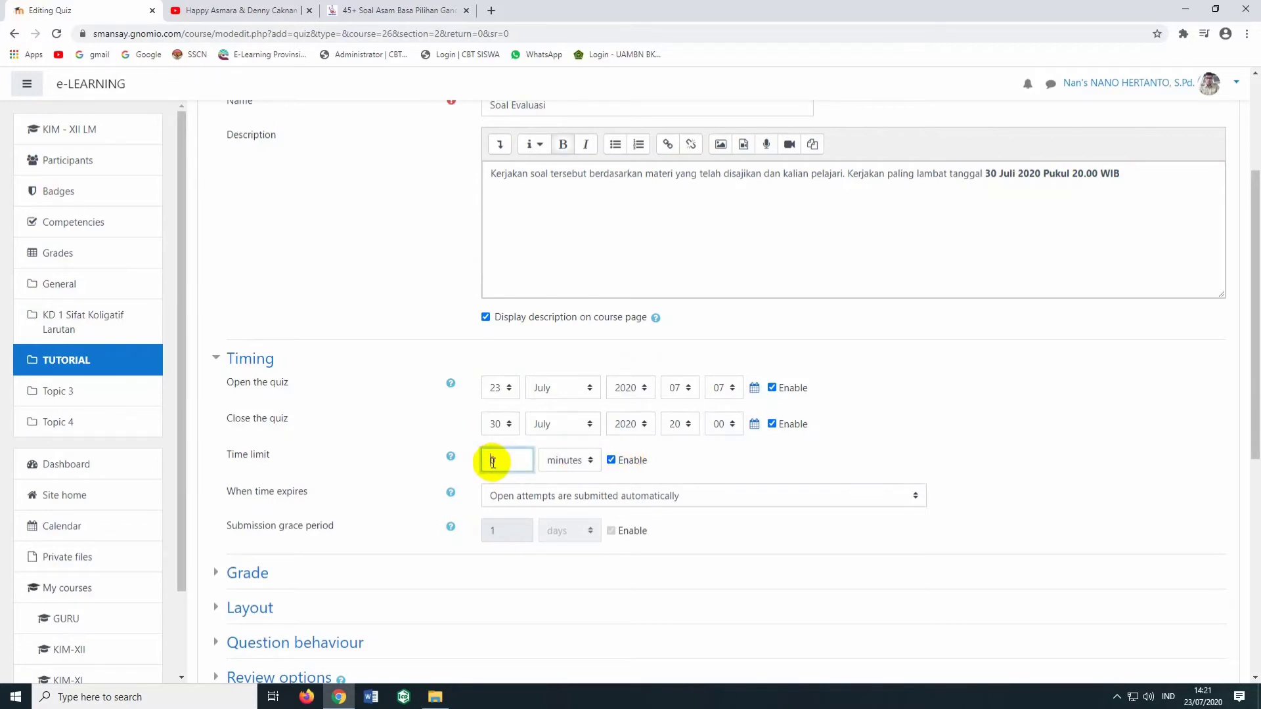
type("30")
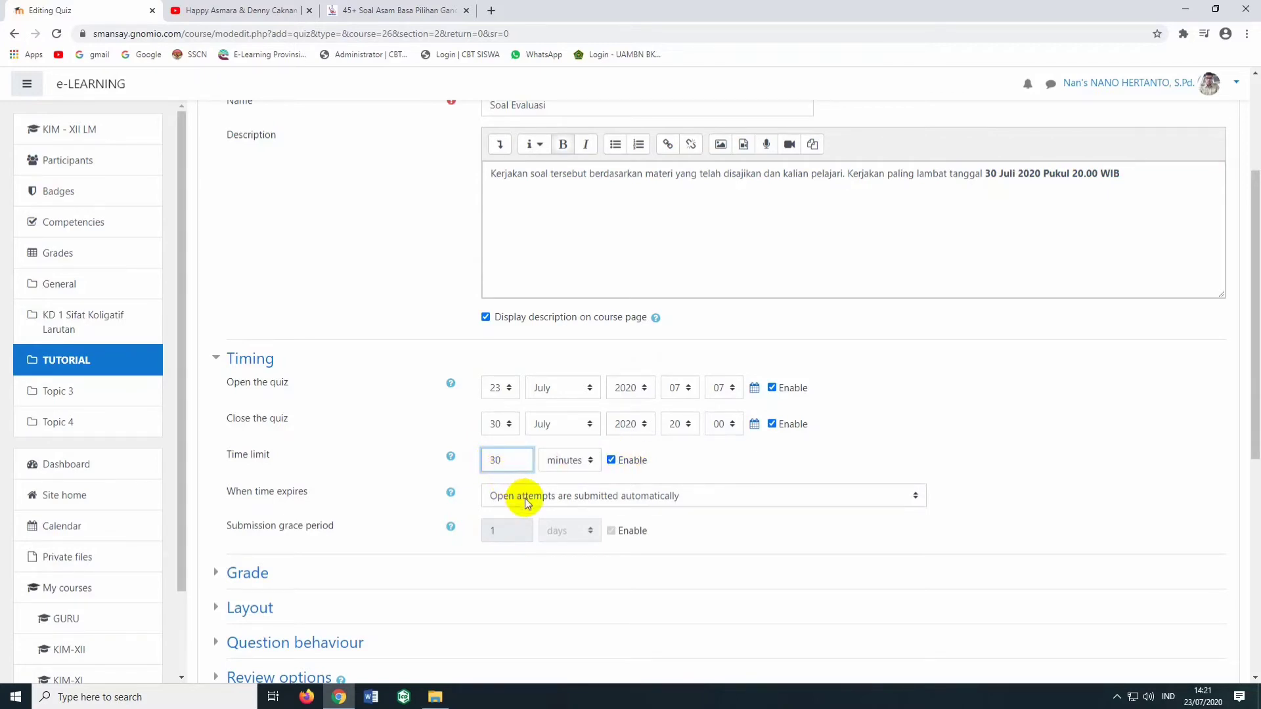
Expand the quiz's Grade settings and set the allowed attempts to 2.
scroll(525, 499, "down", 1)
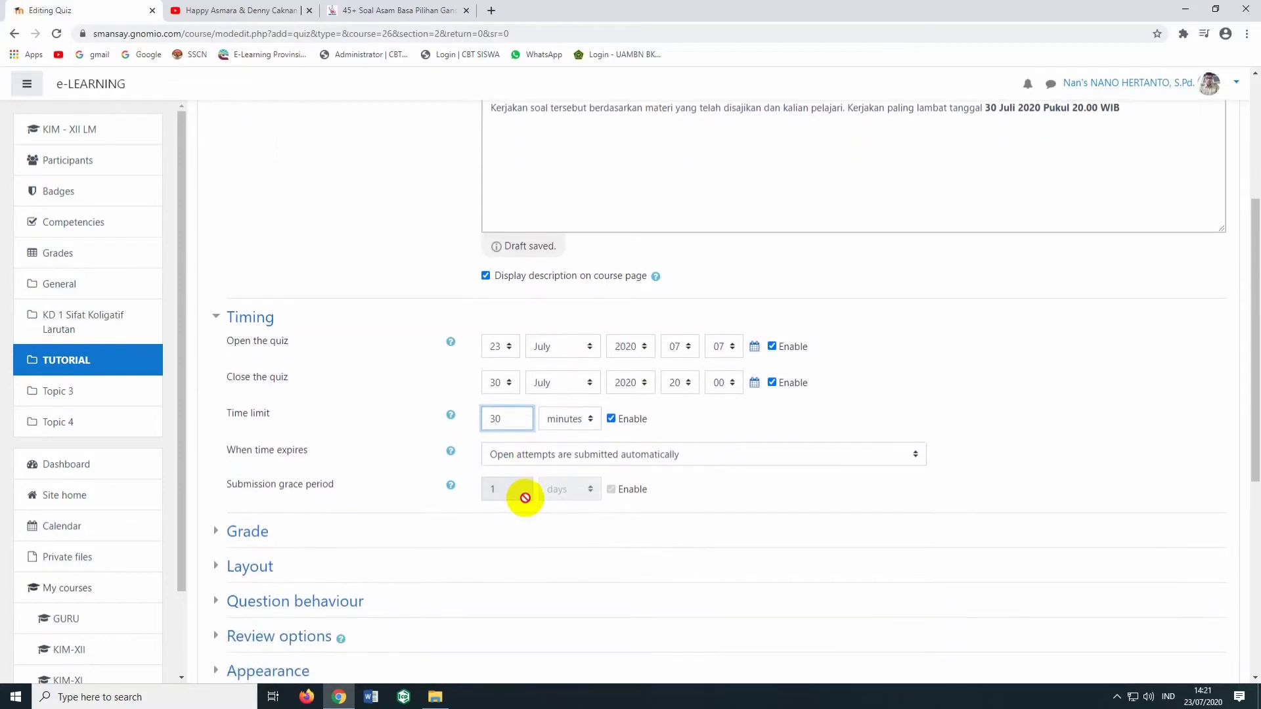
scroll(525, 498, "down", 1)
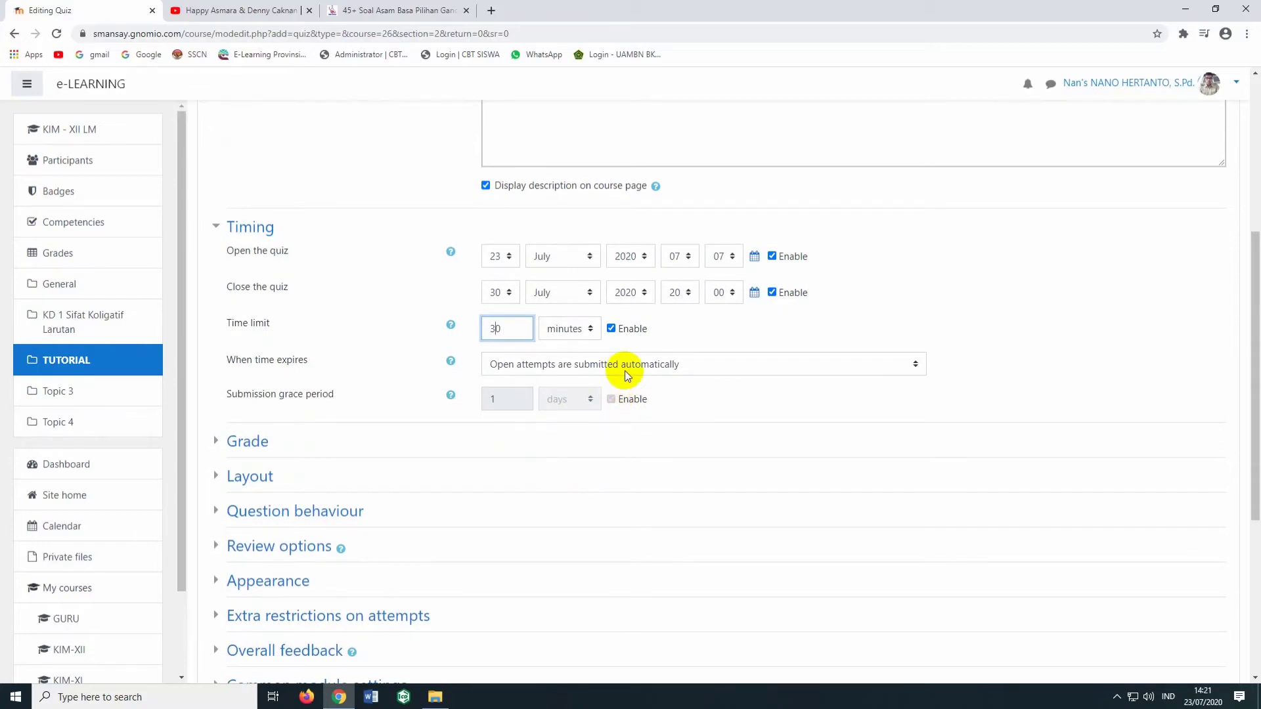
left_click(254, 442)
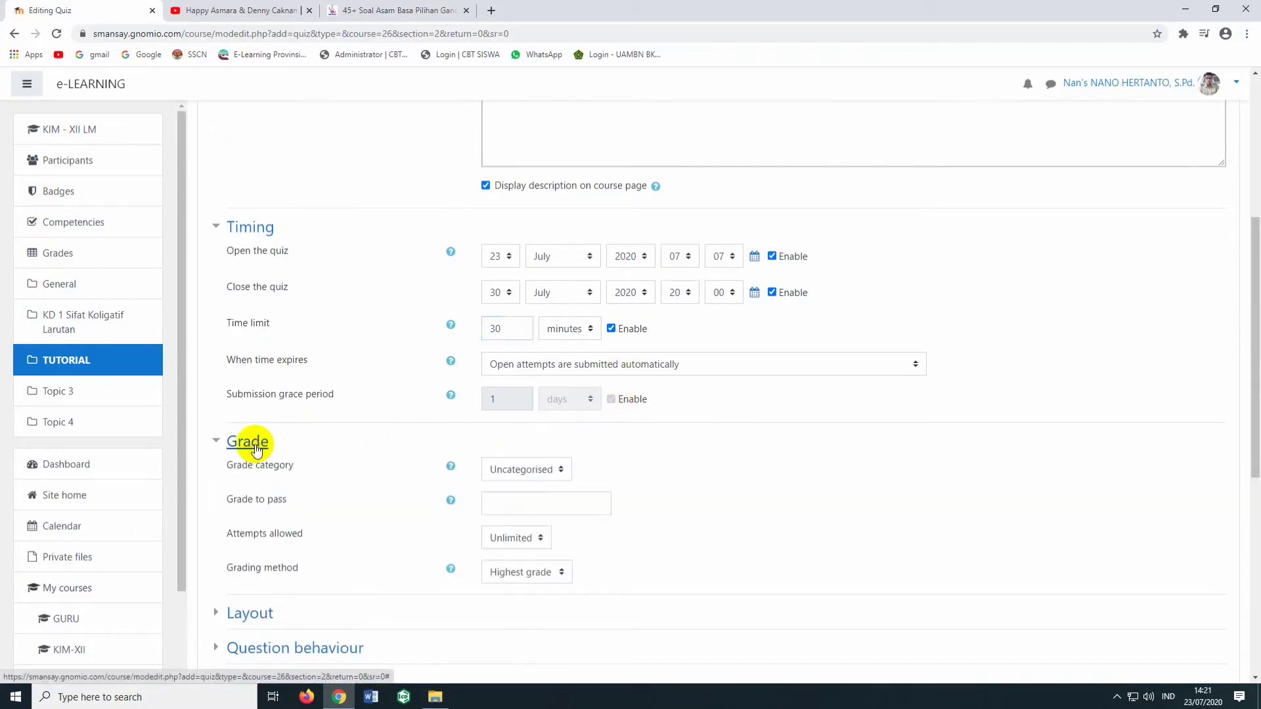
scroll(368, 444, "down", 1)
scroll(380, 445, "down", 1)
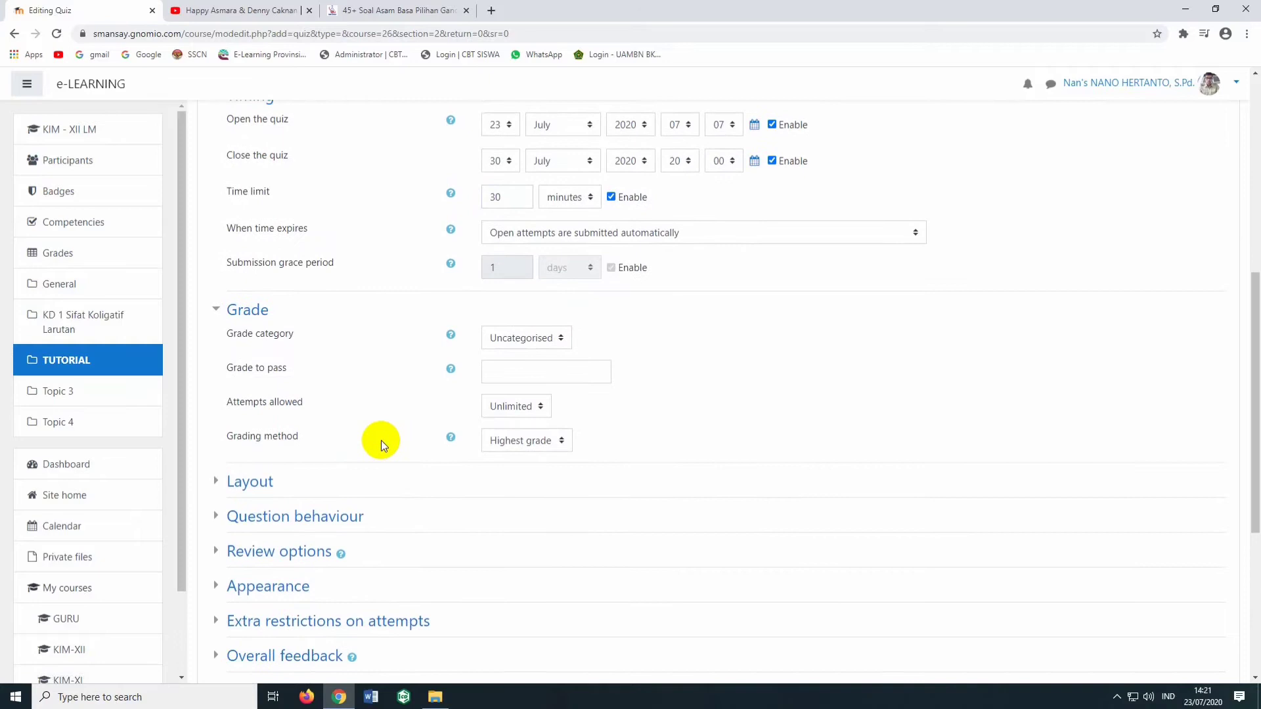
left_click(515, 408)
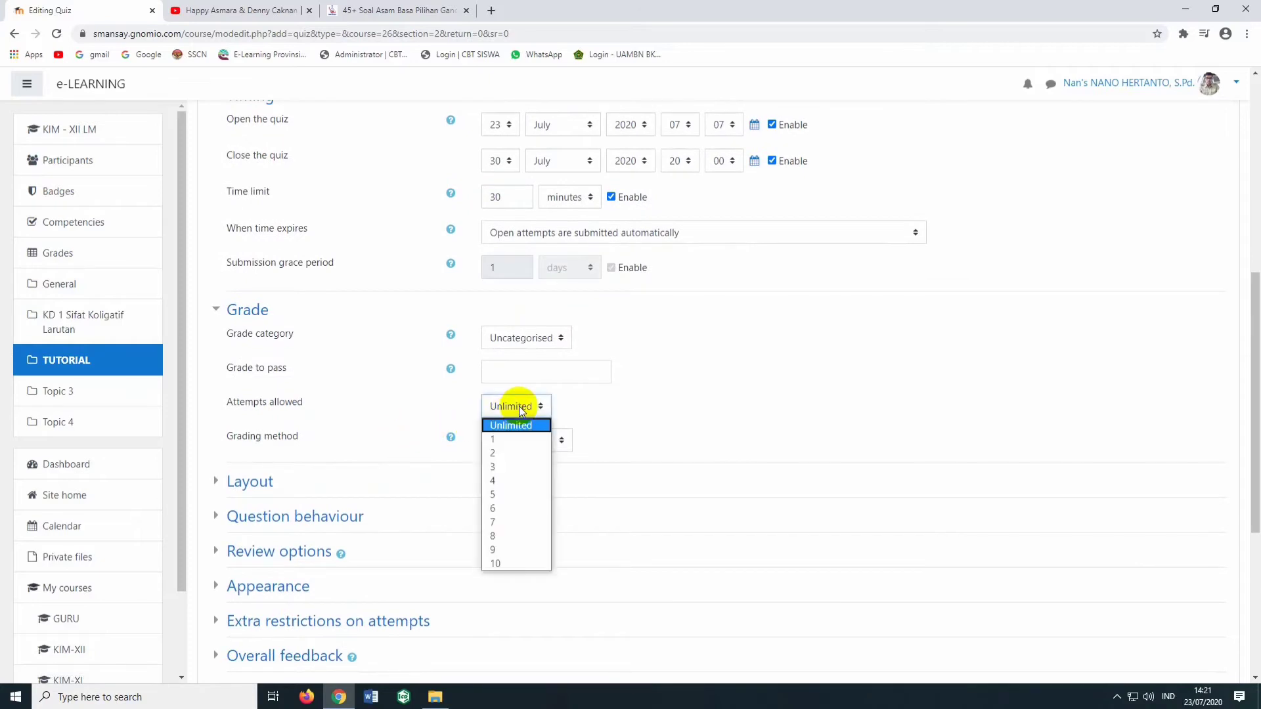
left_click(507, 450)
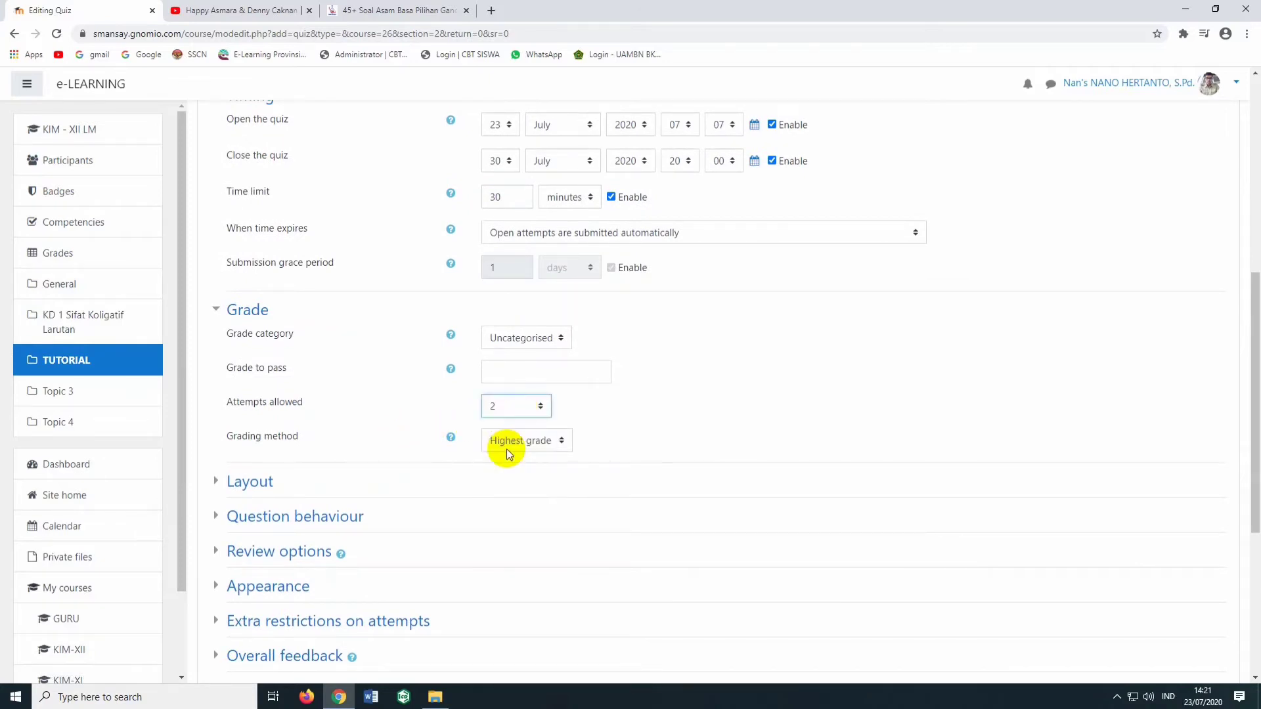
Expand the Layout and Question behaviour settings to check the page division and question shuffling options.
left_click(262, 483)
scroll(402, 476, "down", 1)
scroll(401, 477, "down", 1)
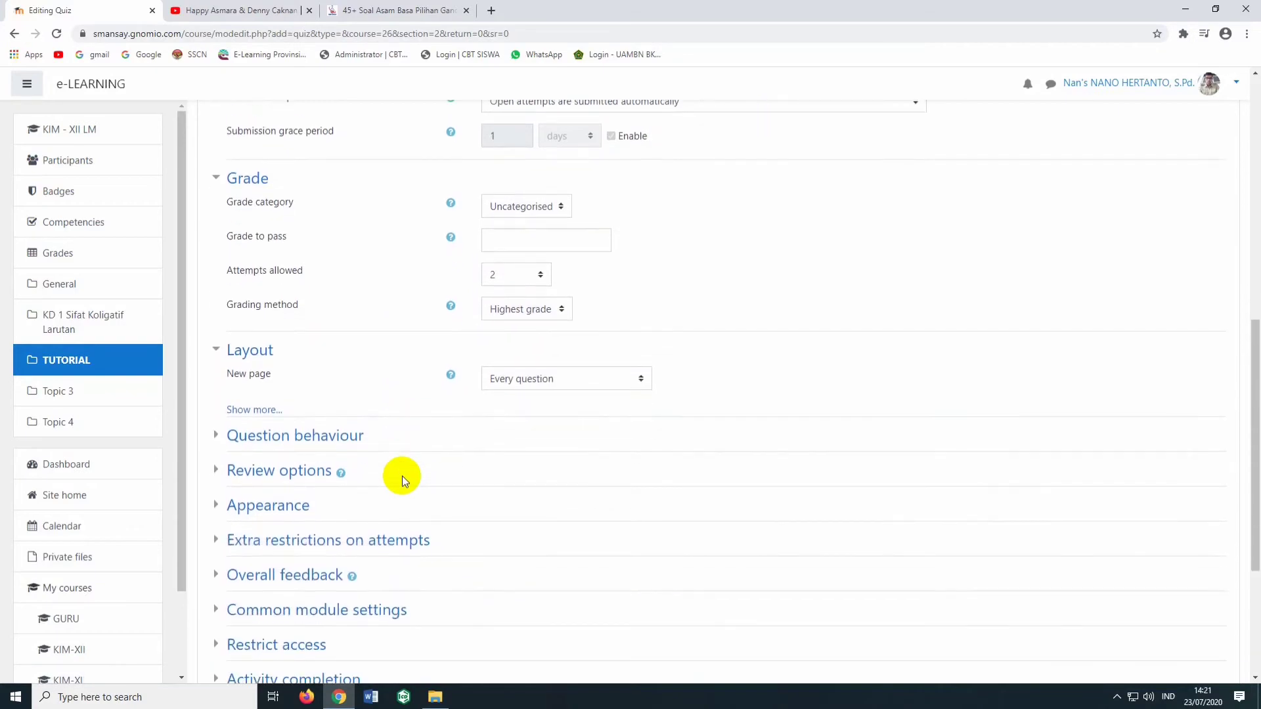
left_click(338, 436)
scroll(381, 454, "down", 1)
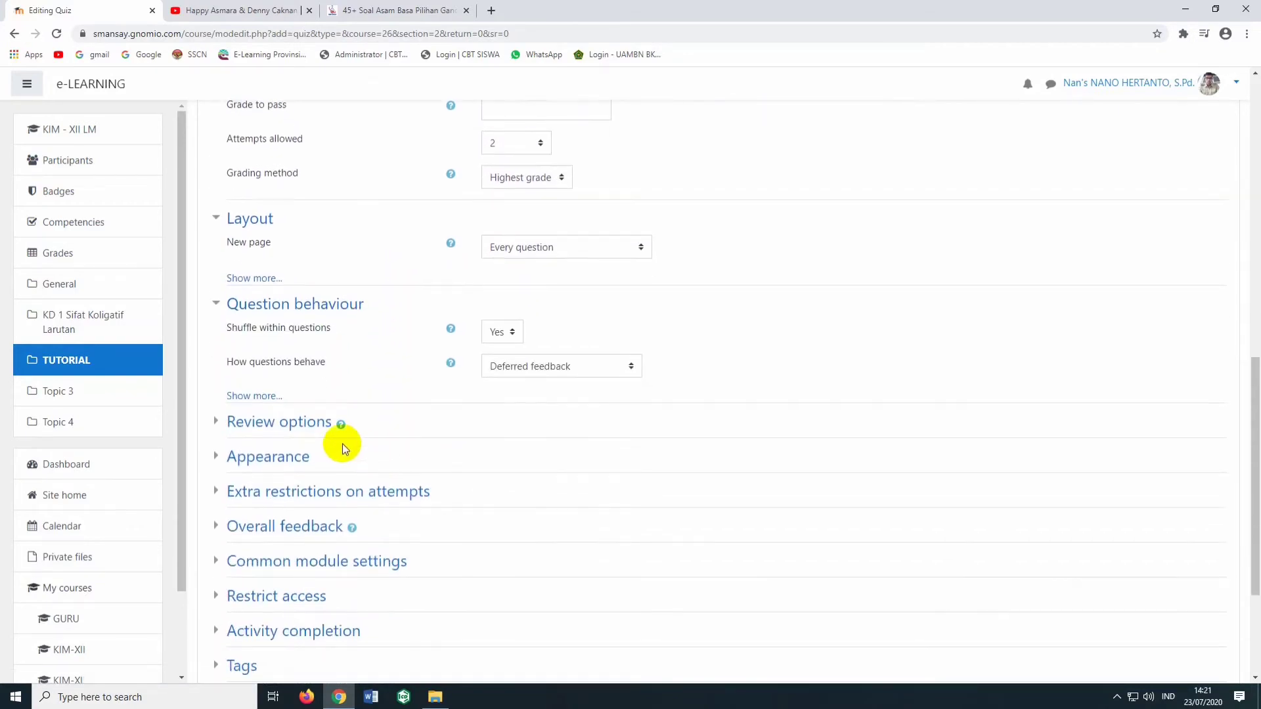
In the review options, disable "The attempt" immediately after the attempt, later while the quiz is open, and after it is closed.
left_click(310, 423)
left_click(459, 460)
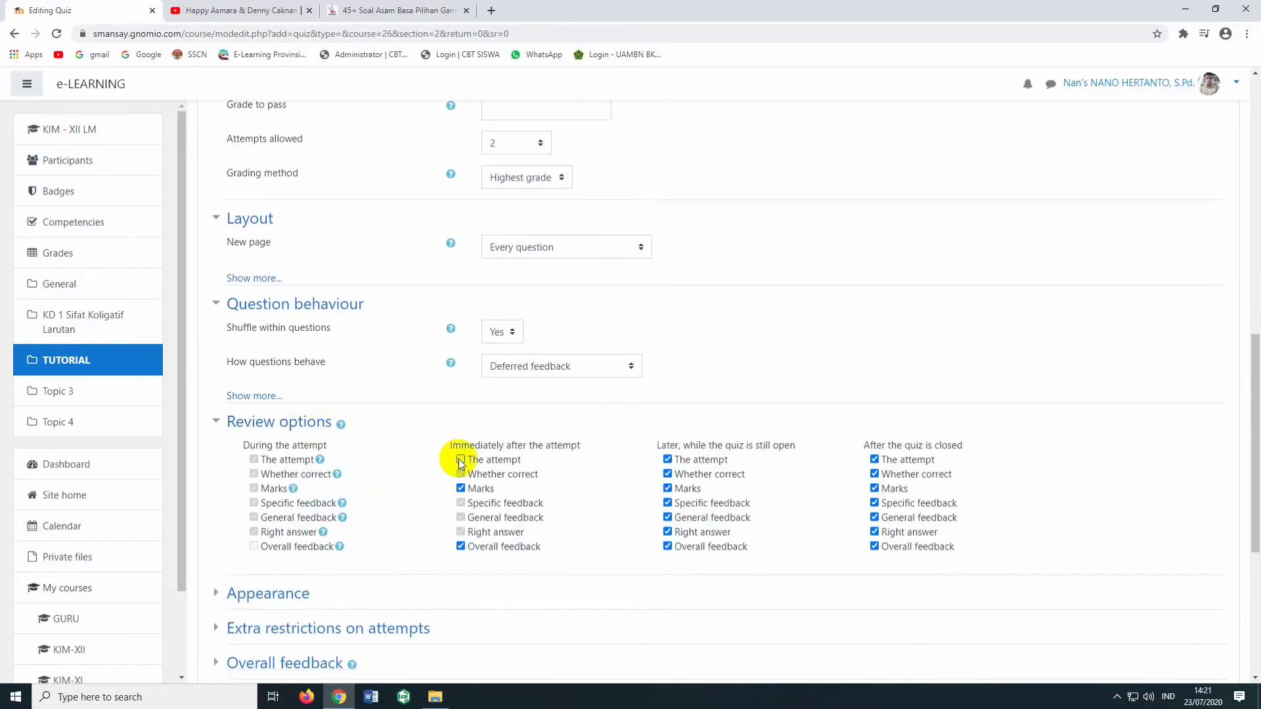
left_click(668, 460)
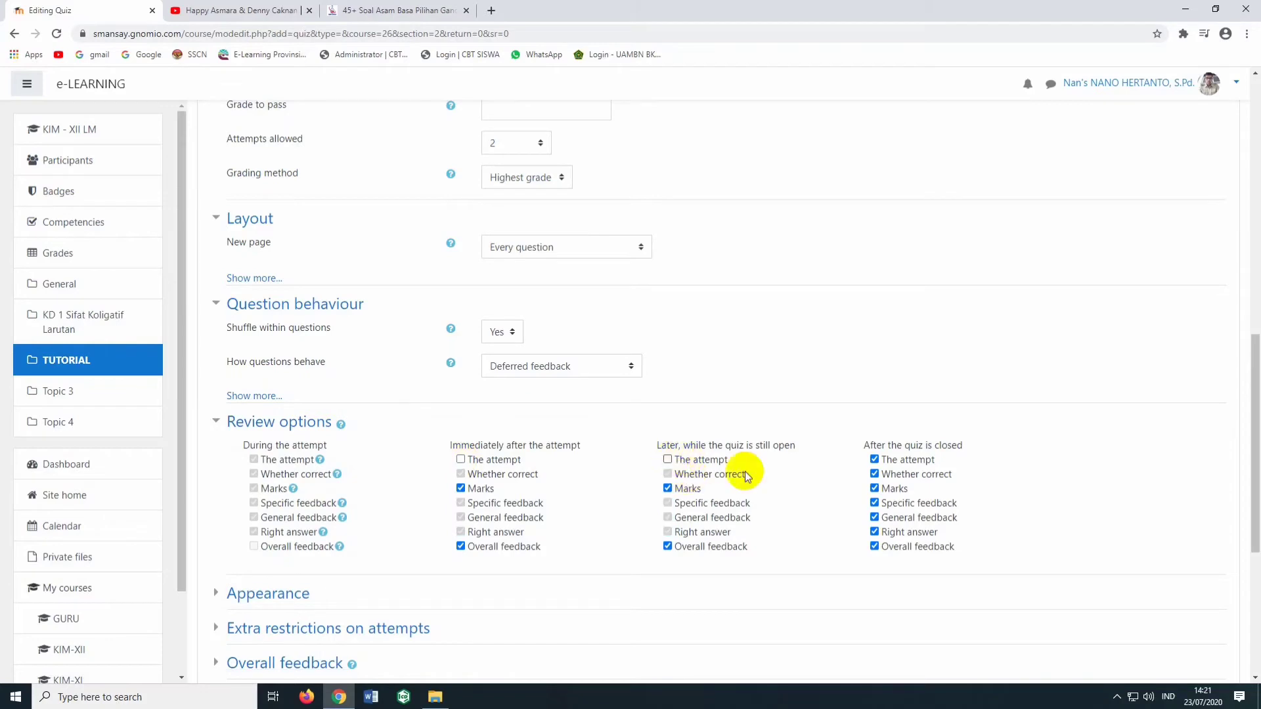
left_click(875, 460)
Examine the quiz's Appearance, Extra restrictions on attempts and Overall feedback settings.
scroll(709, 459, "down", 3)
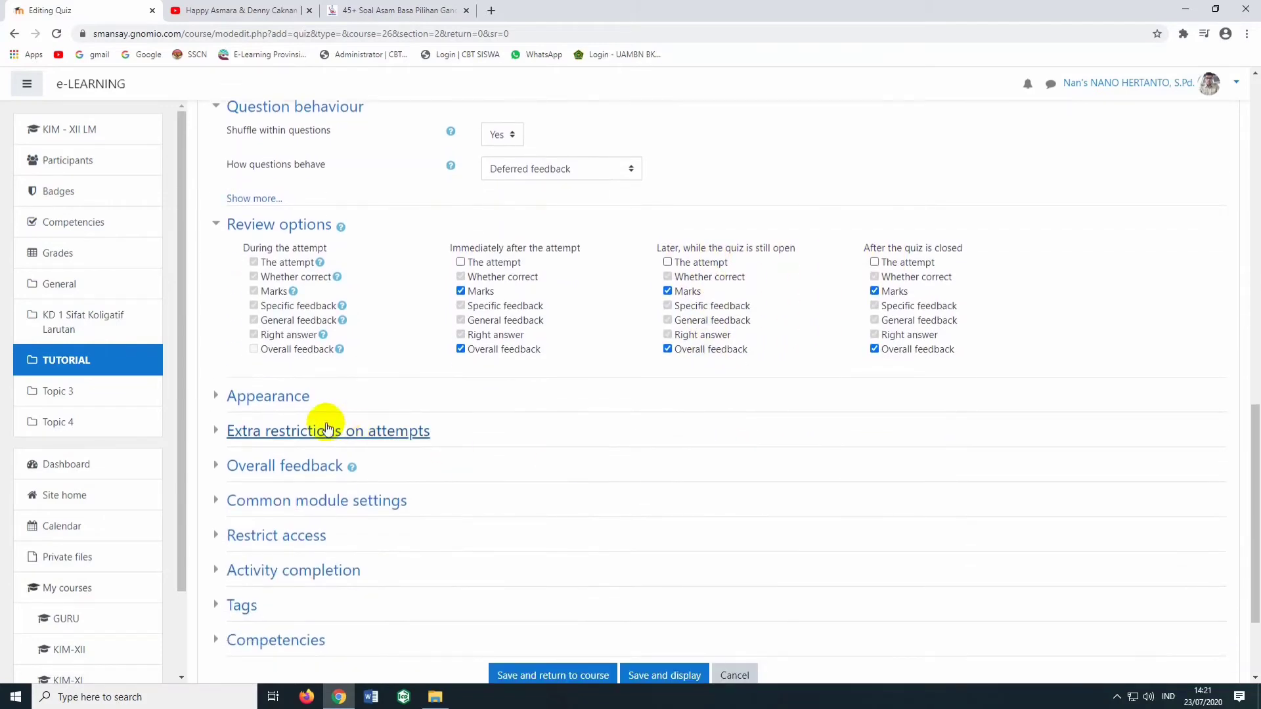
left_click(283, 398)
scroll(357, 463, "down", 2)
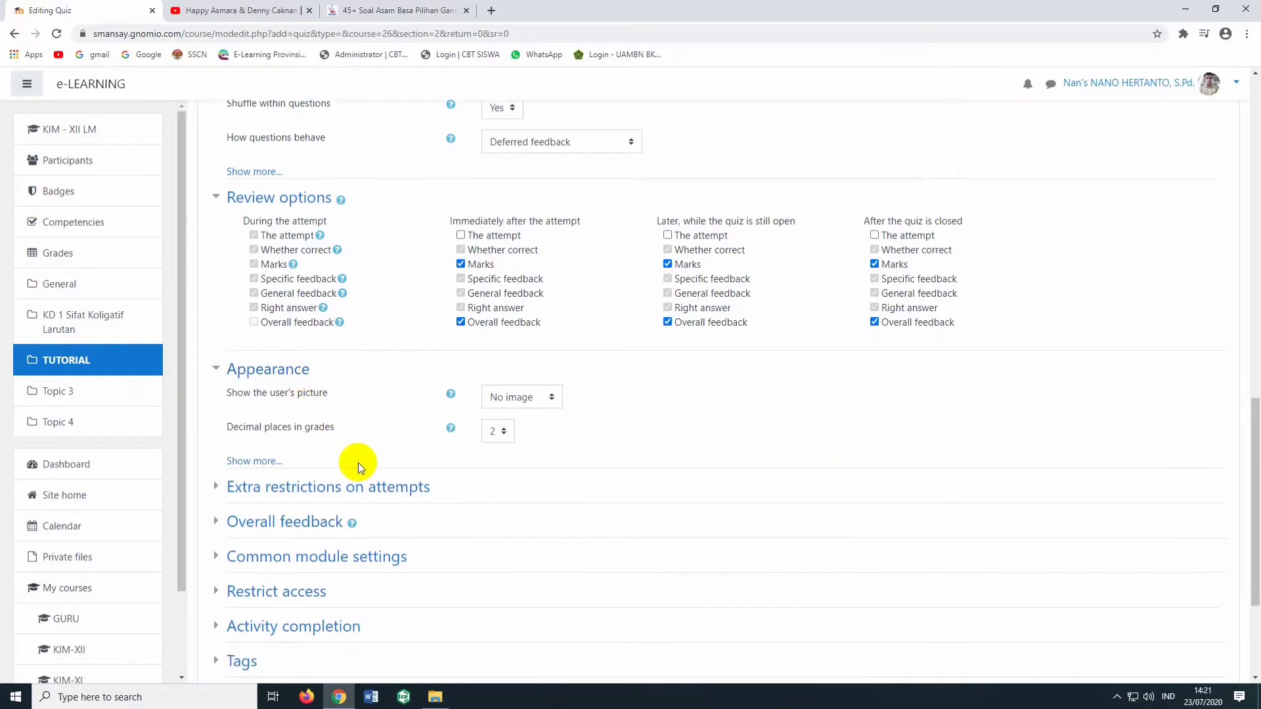
left_click(322, 383)
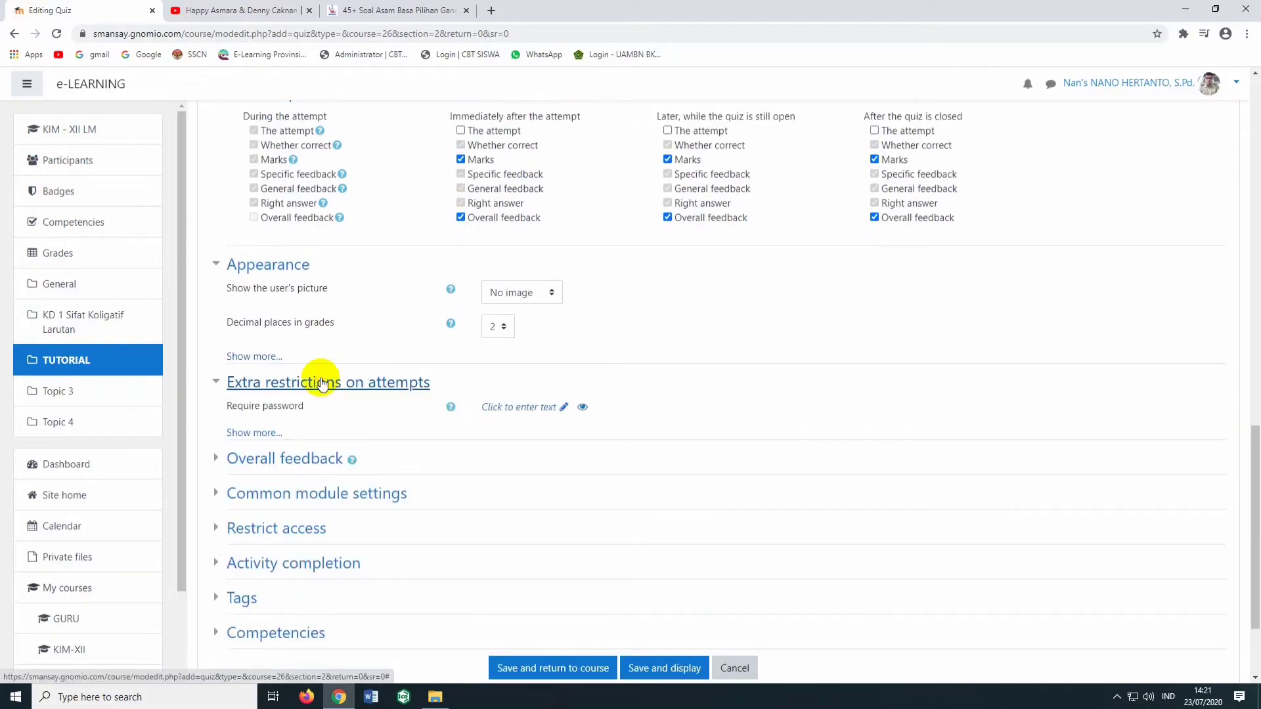
left_click(310, 472)
scroll(435, 451, "down", 3)
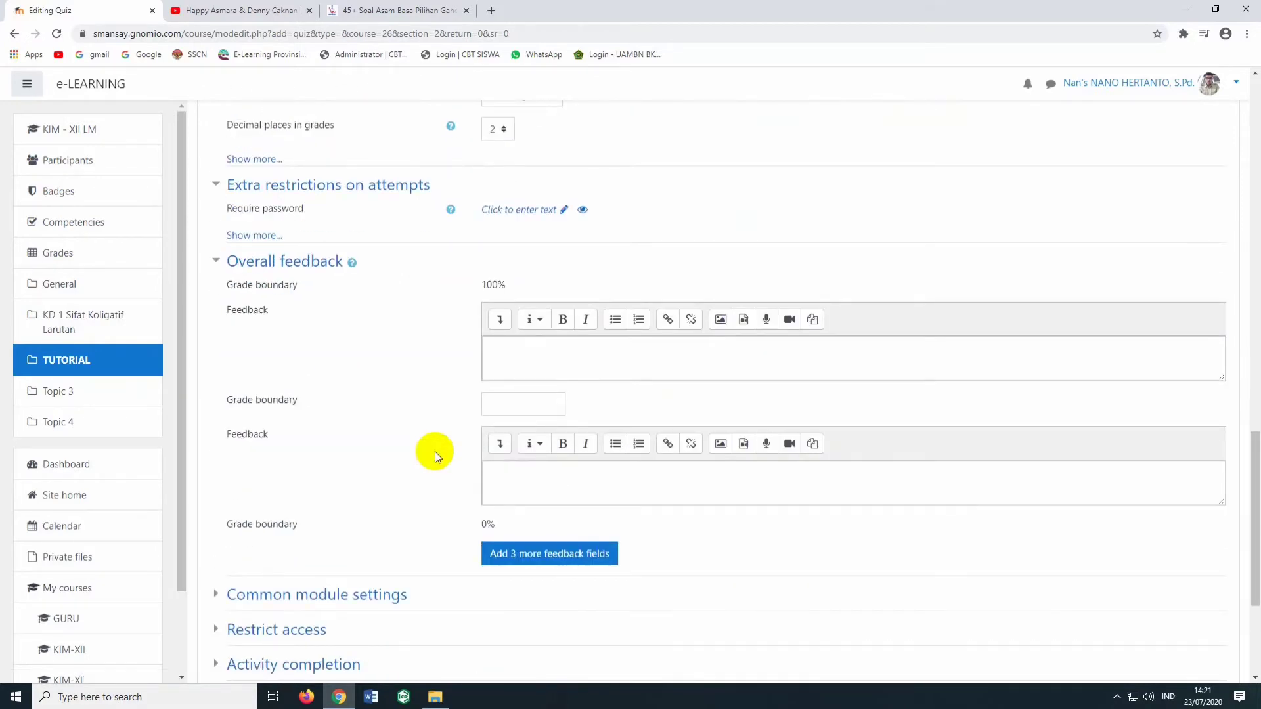
left_click(920, 357)
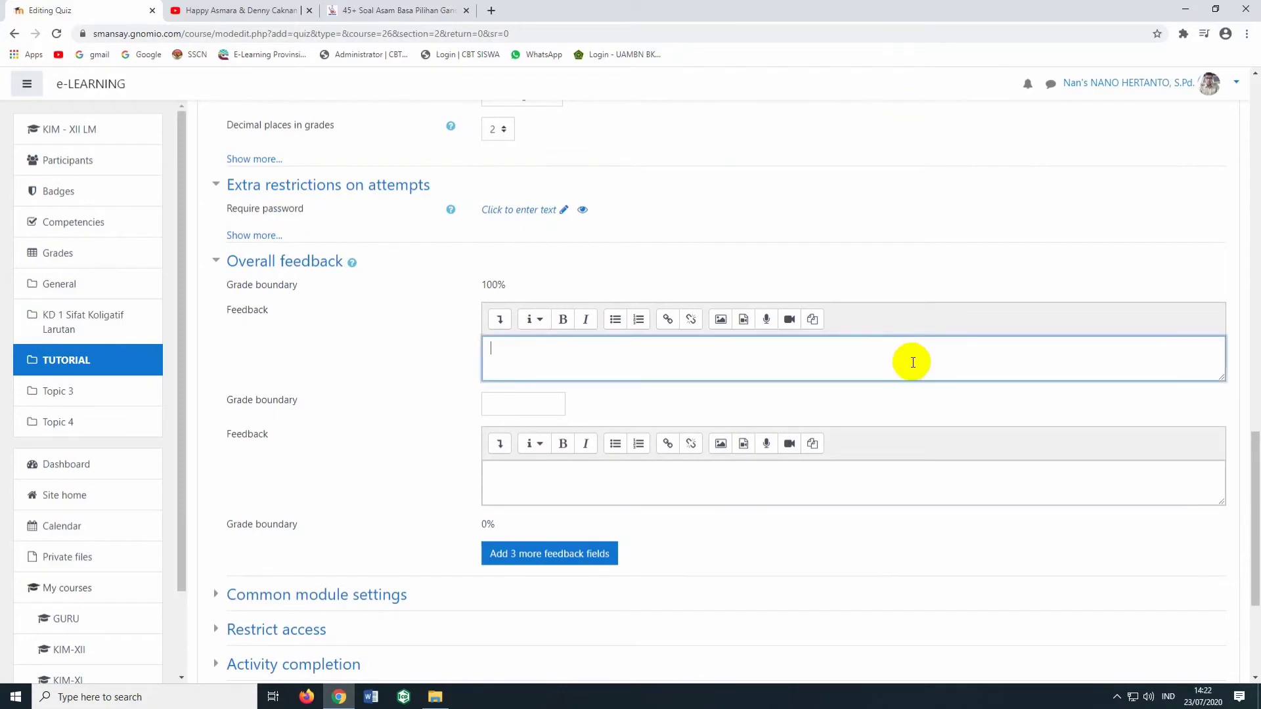
Examine the quiz's Common module settings, Restrict access and Activity completion options.
scroll(885, 379, "down", 1)
scroll(885, 379, "down", 2)
left_click(281, 401)
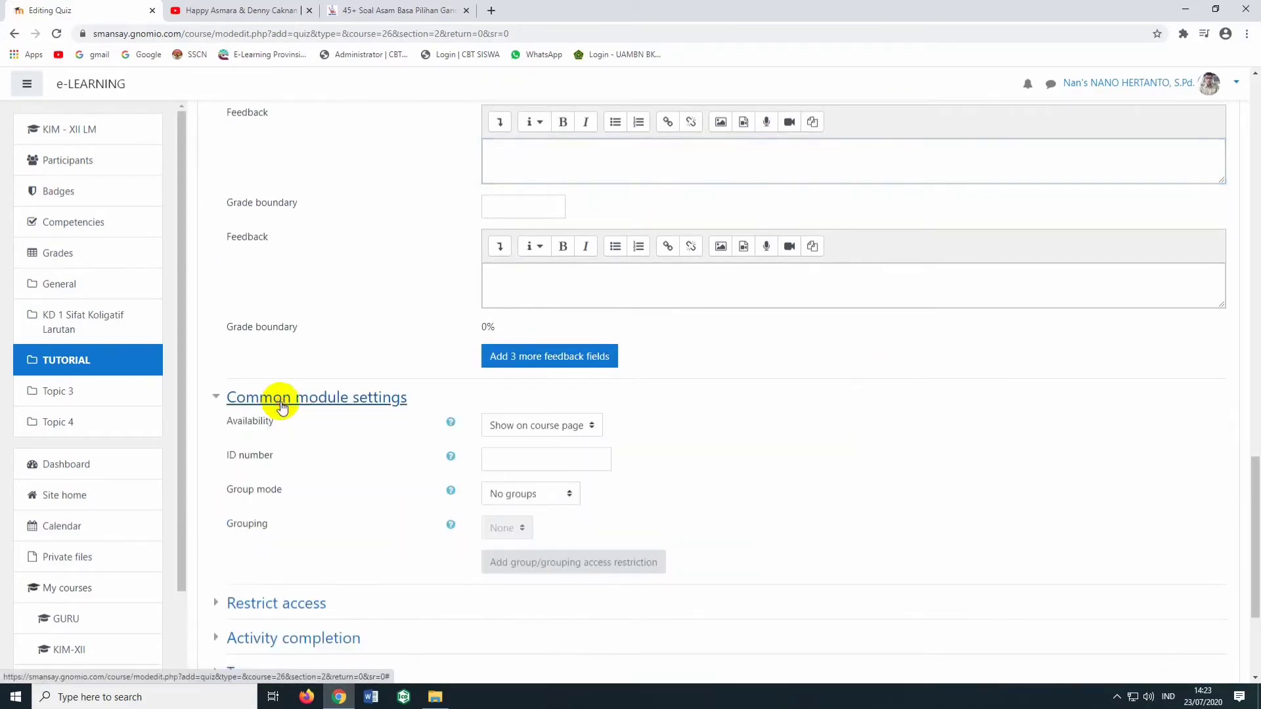
scroll(281, 403, "down", 2)
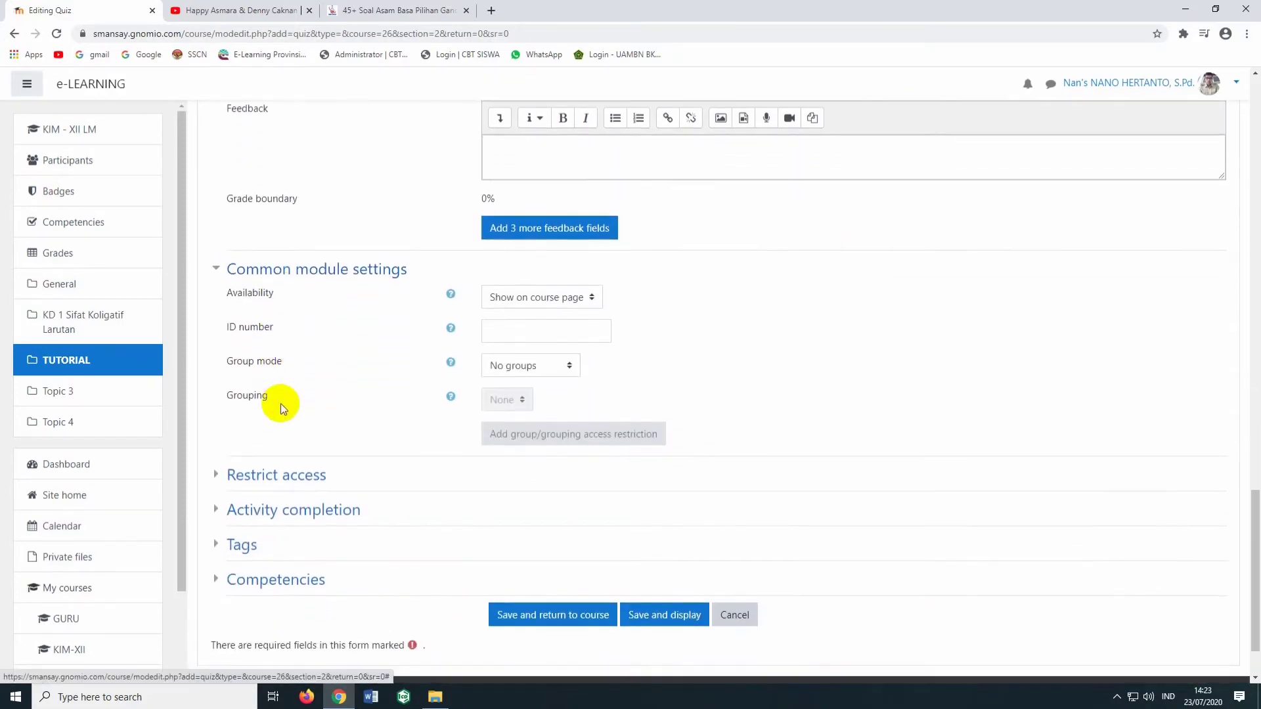
left_click(273, 474)
scroll(273, 475, "down", 3)
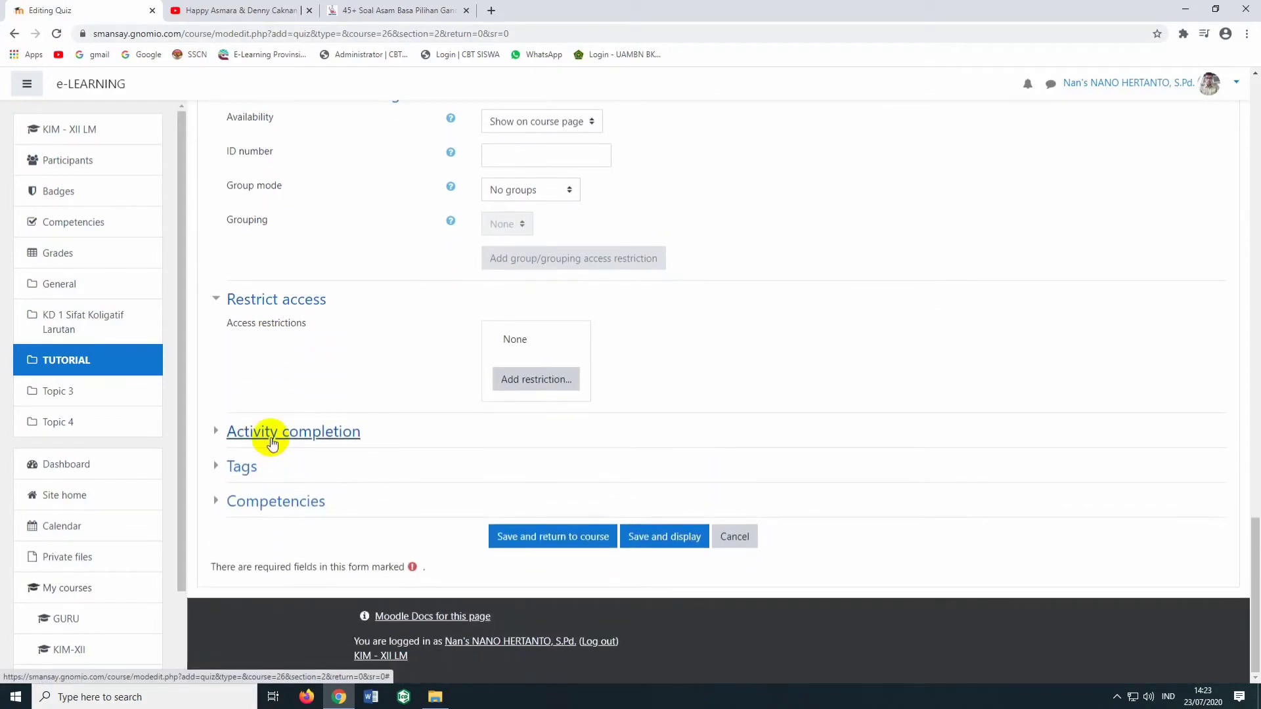
left_click(273, 444)
scroll(289, 437, "down", 2)
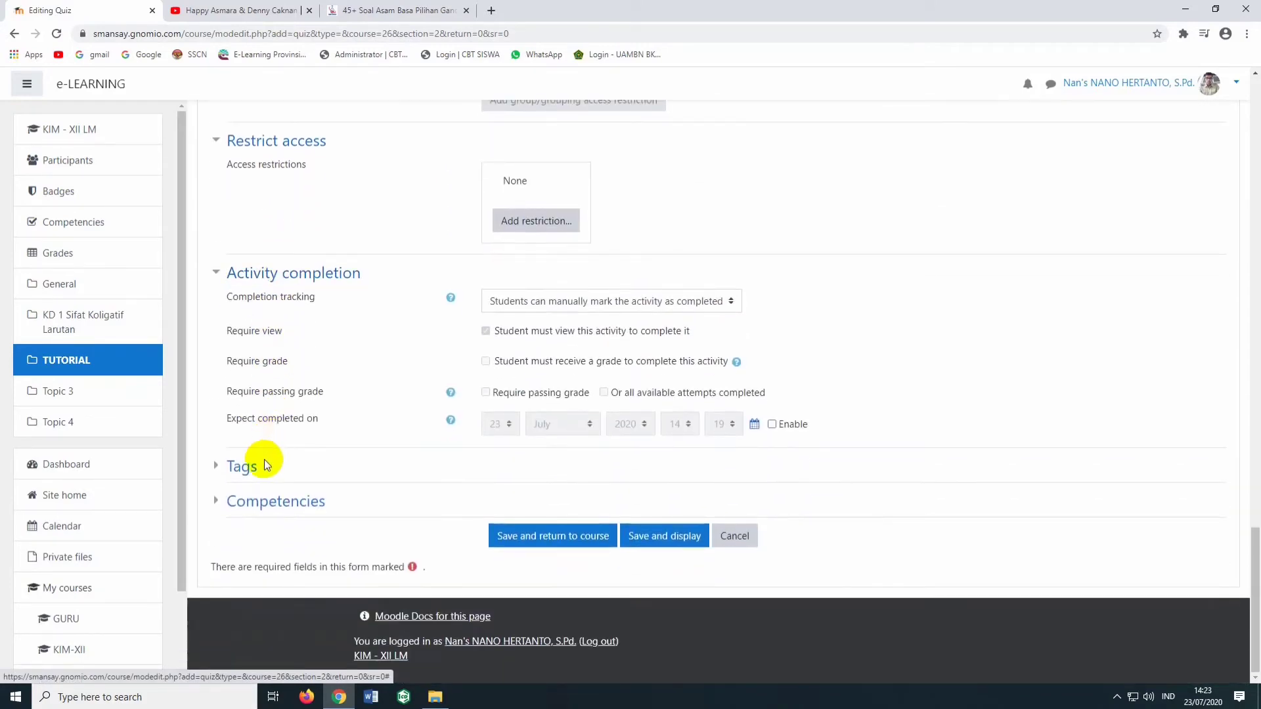
Save the quiz, return to the course, and open Soal Evaluasi in the TUTORIAL section to check its summary.
left_click(573, 544)
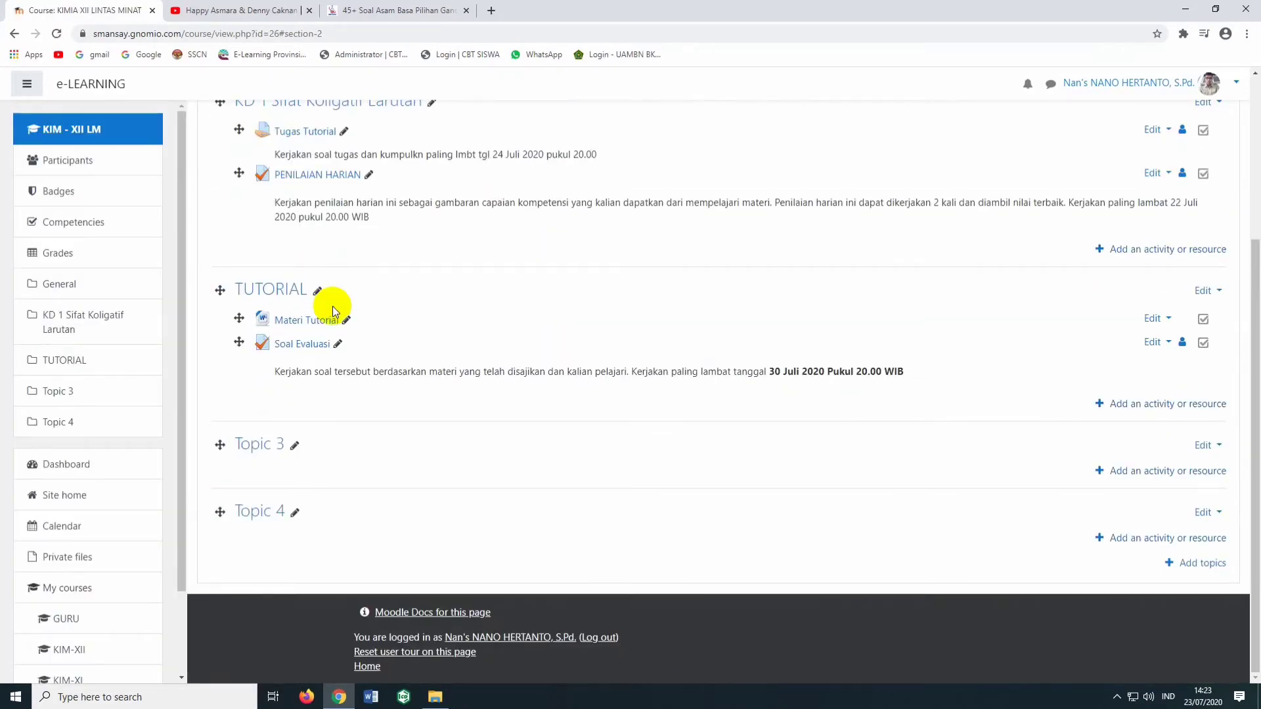
left_click(297, 348)
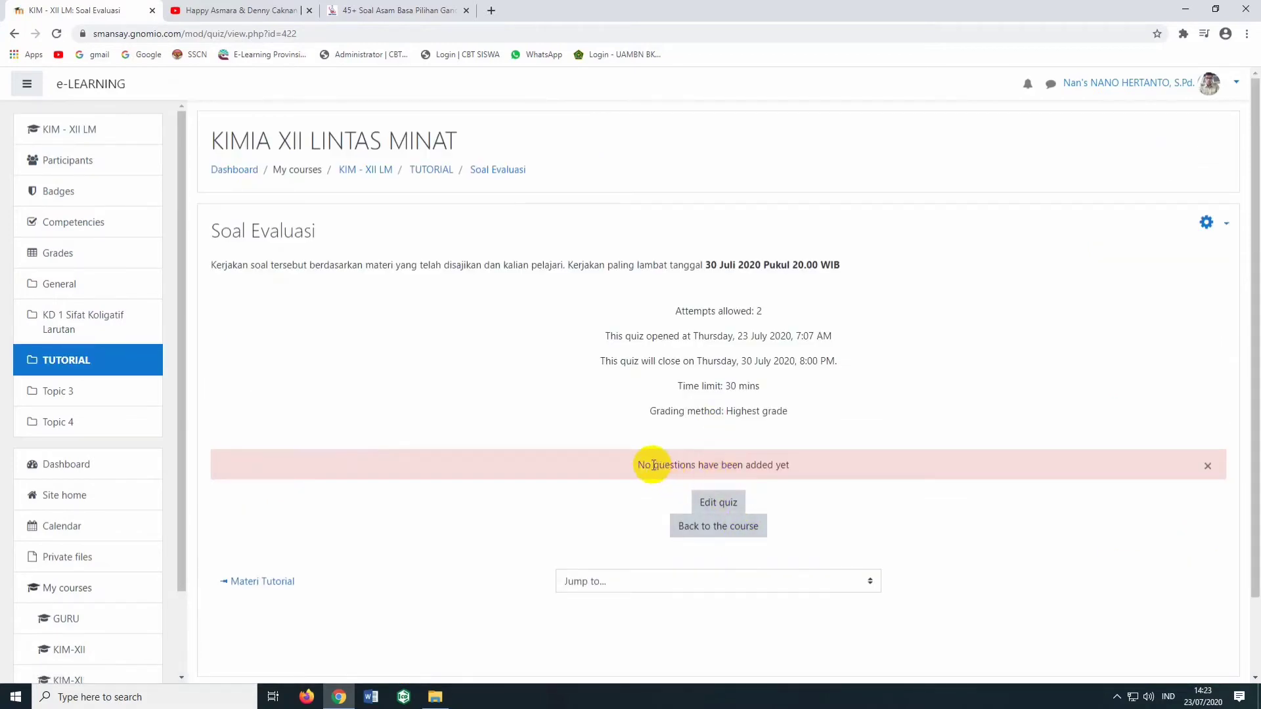
left_click_drag(635, 465, 852, 468)
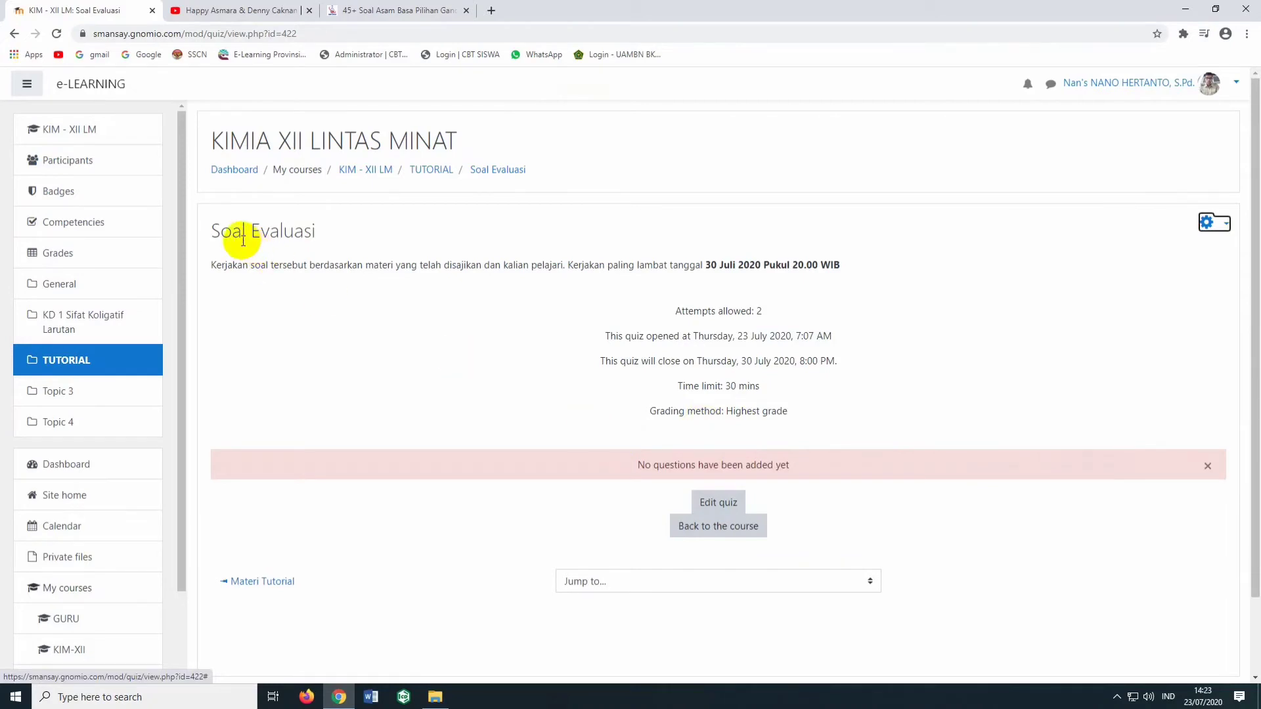
Return to the course, open the question bank's import page from the course administration, and choose the Blackboard file format.
left_click(424, 170)
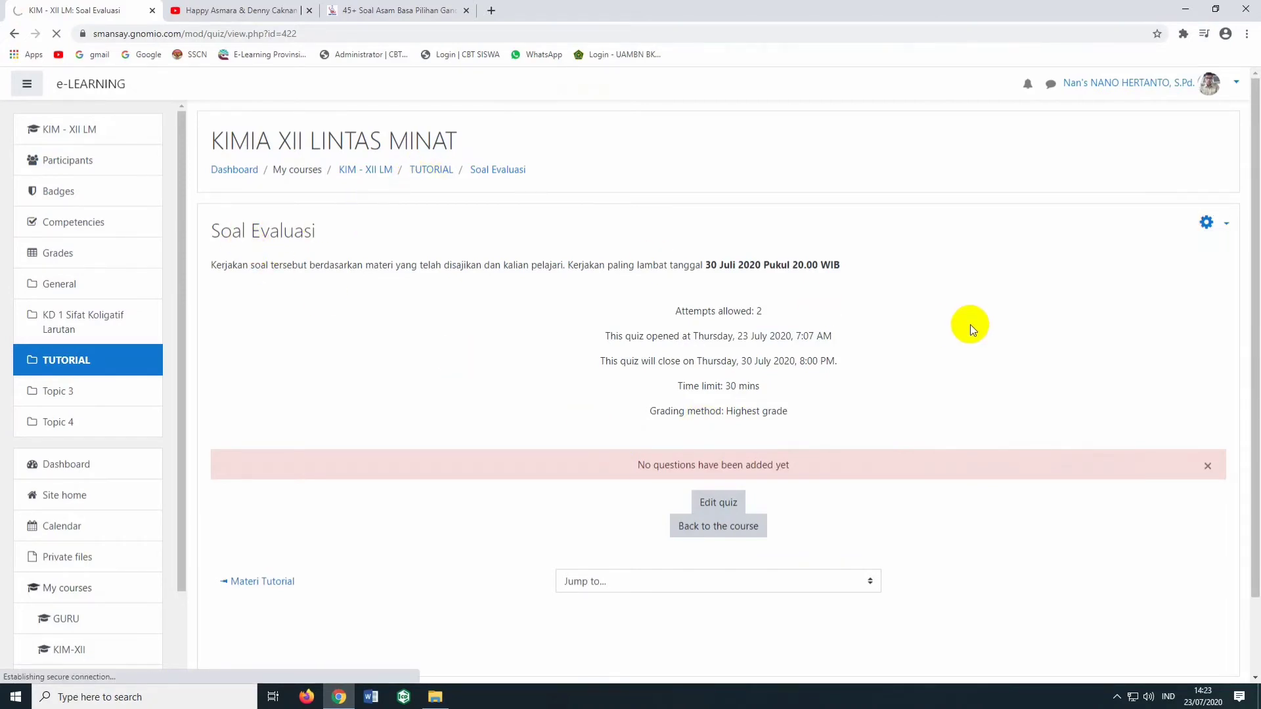
scroll(1060, 377, "up", 3)
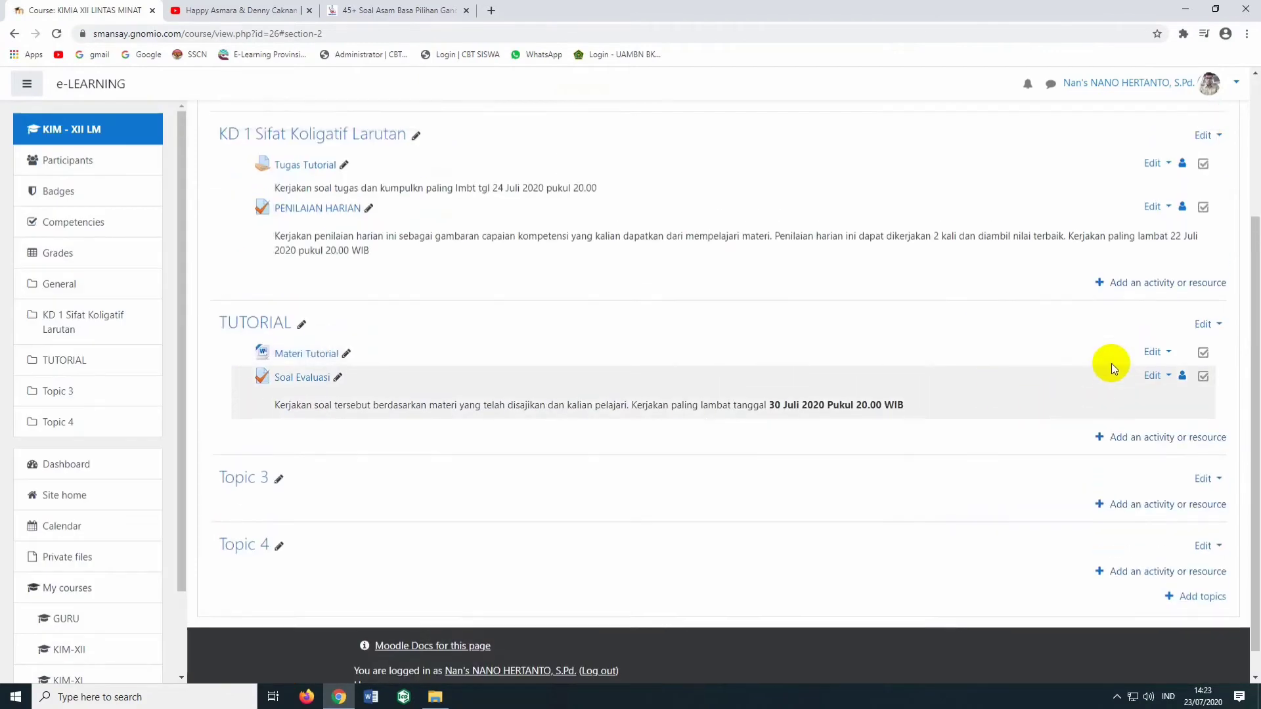
scroll(1198, 236, "up", 1)
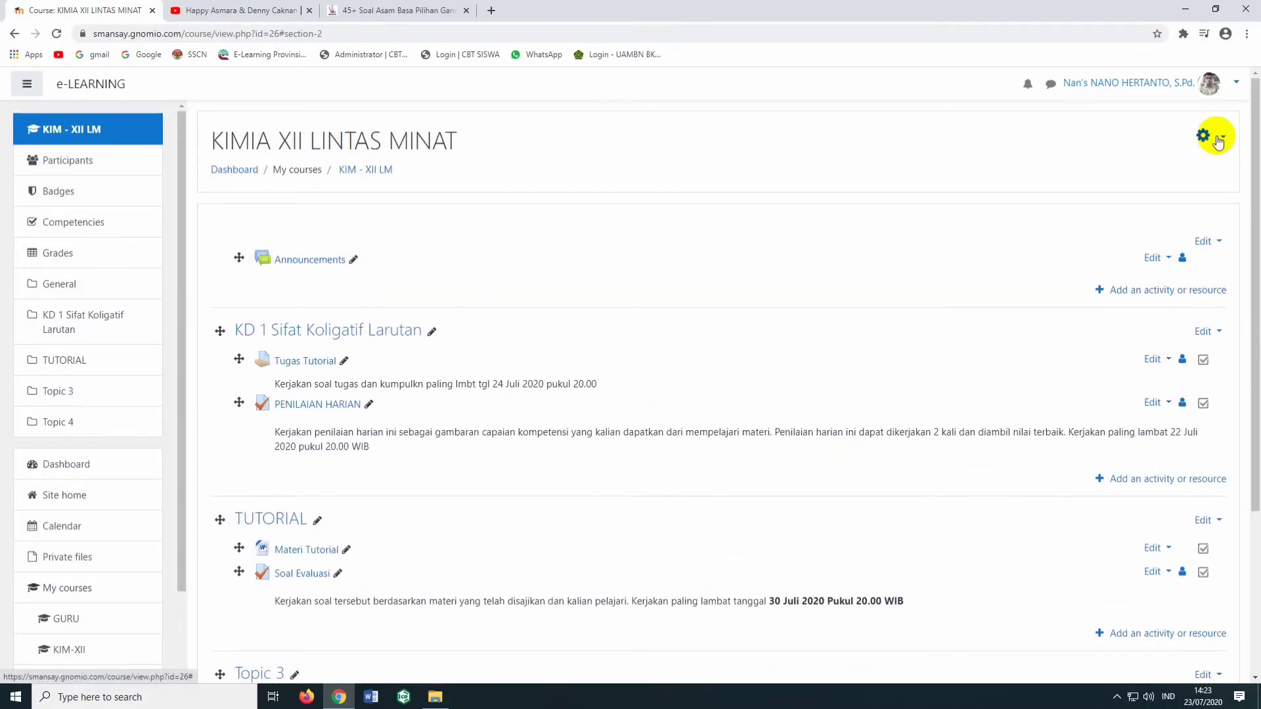
left_click(1218, 142)
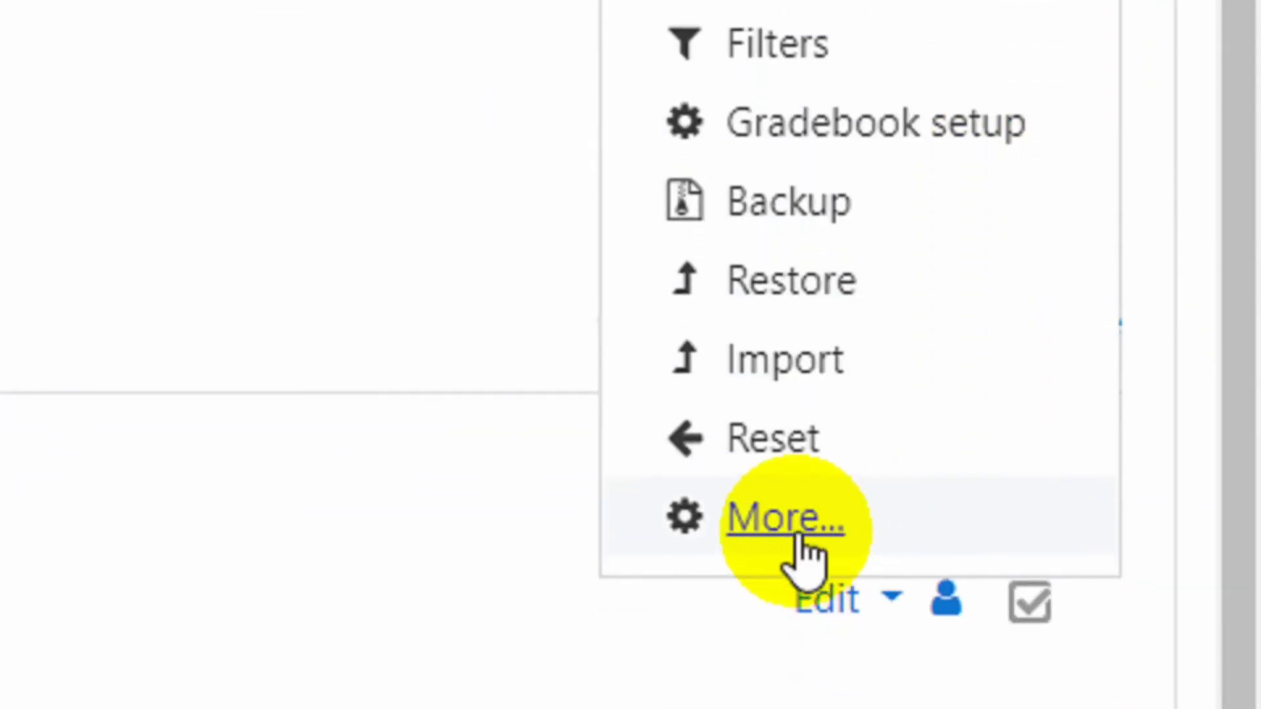
left_click(801, 539)
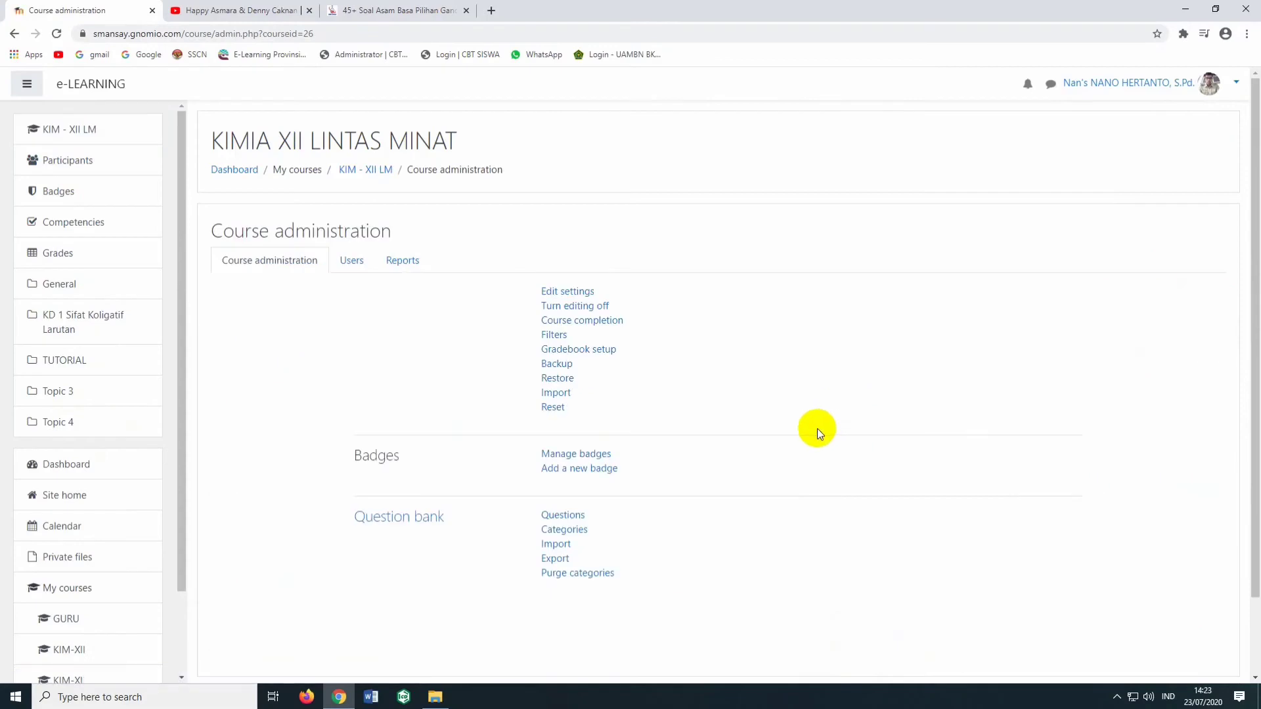
left_click(555, 546)
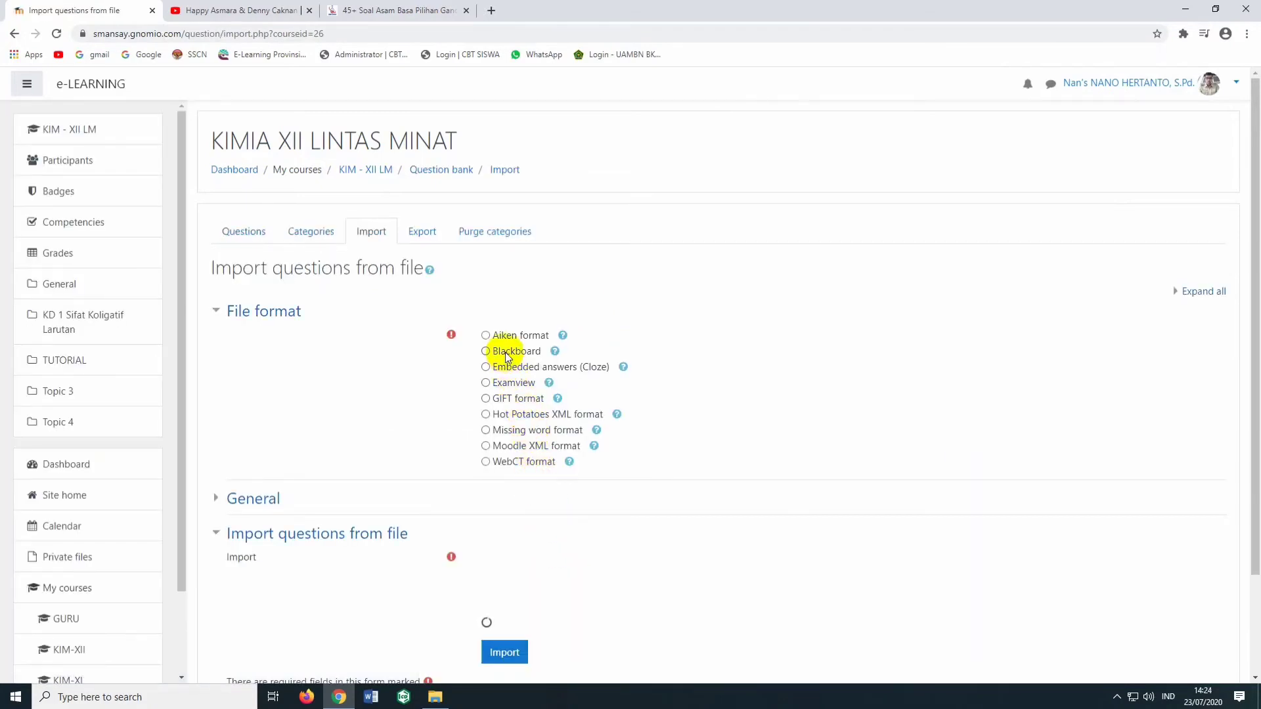
left_click(486, 351)
scroll(503, 355, "down", 2)
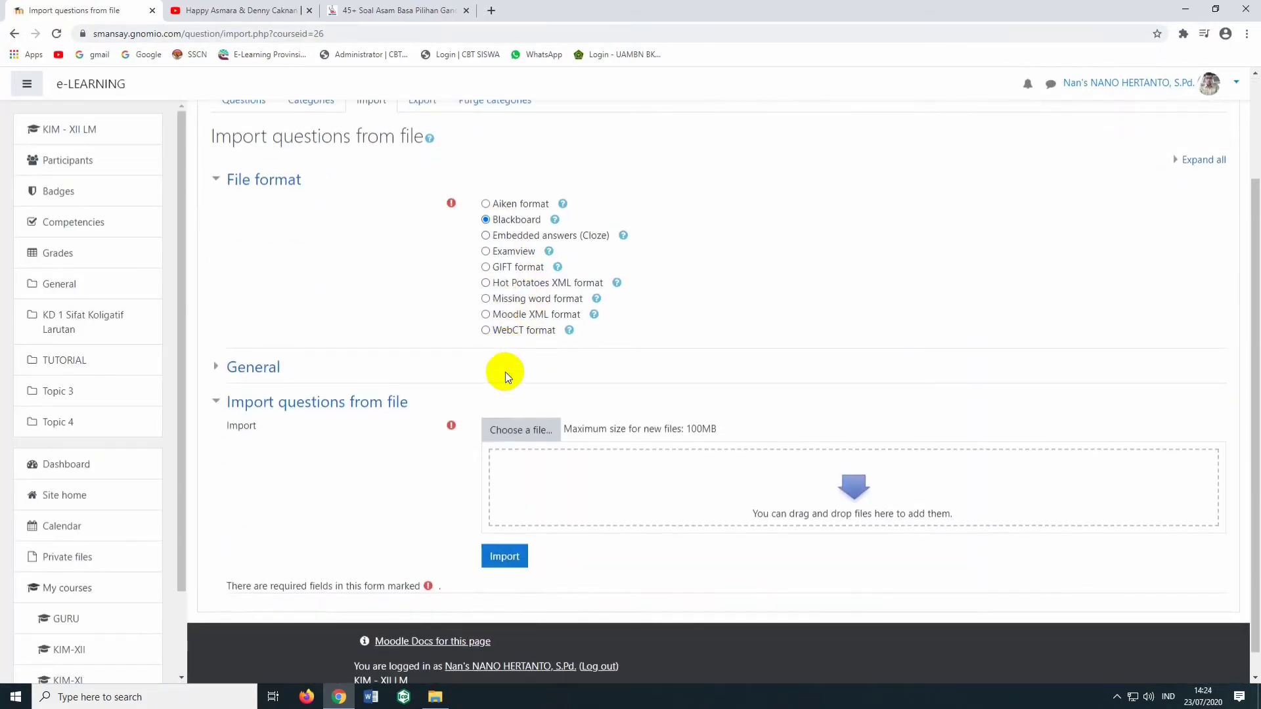
Upload the ZIP archive "soal tutorial" from the TUTORIAL folder on DATA (D:) as the question import file.
left_click(516, 430)
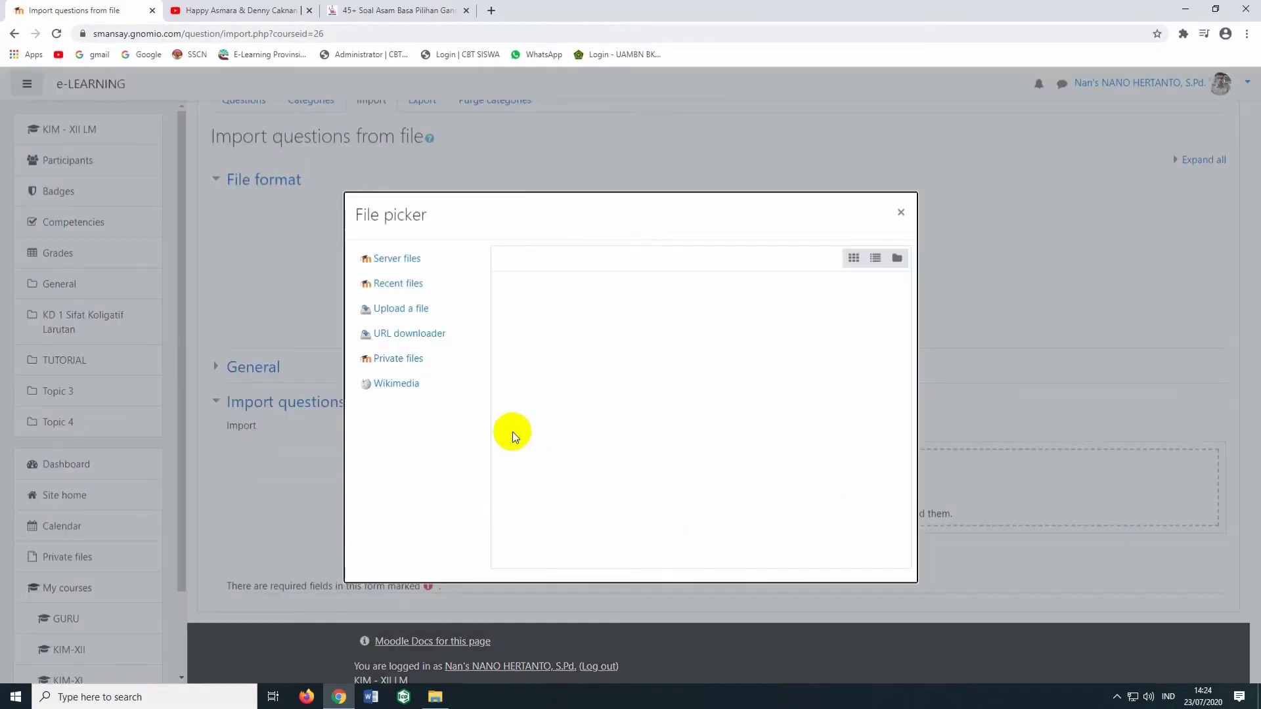
left_click(401, 309)
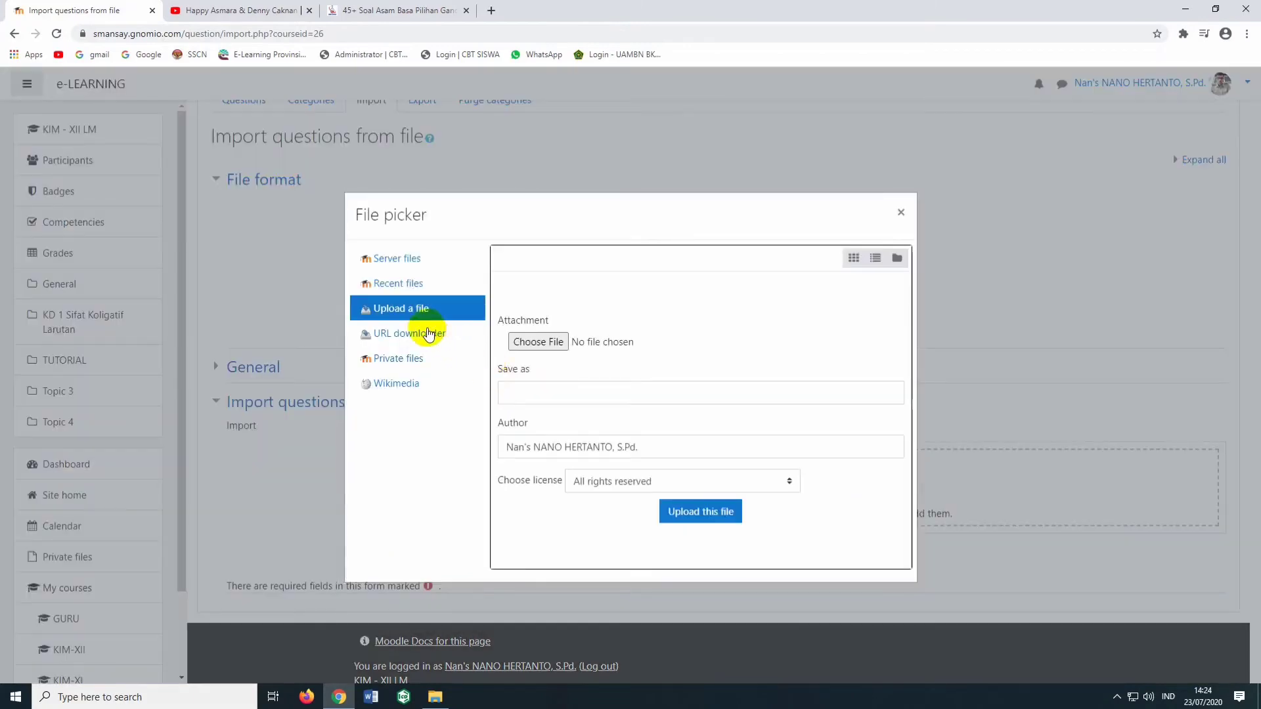
left_click(530, 343)
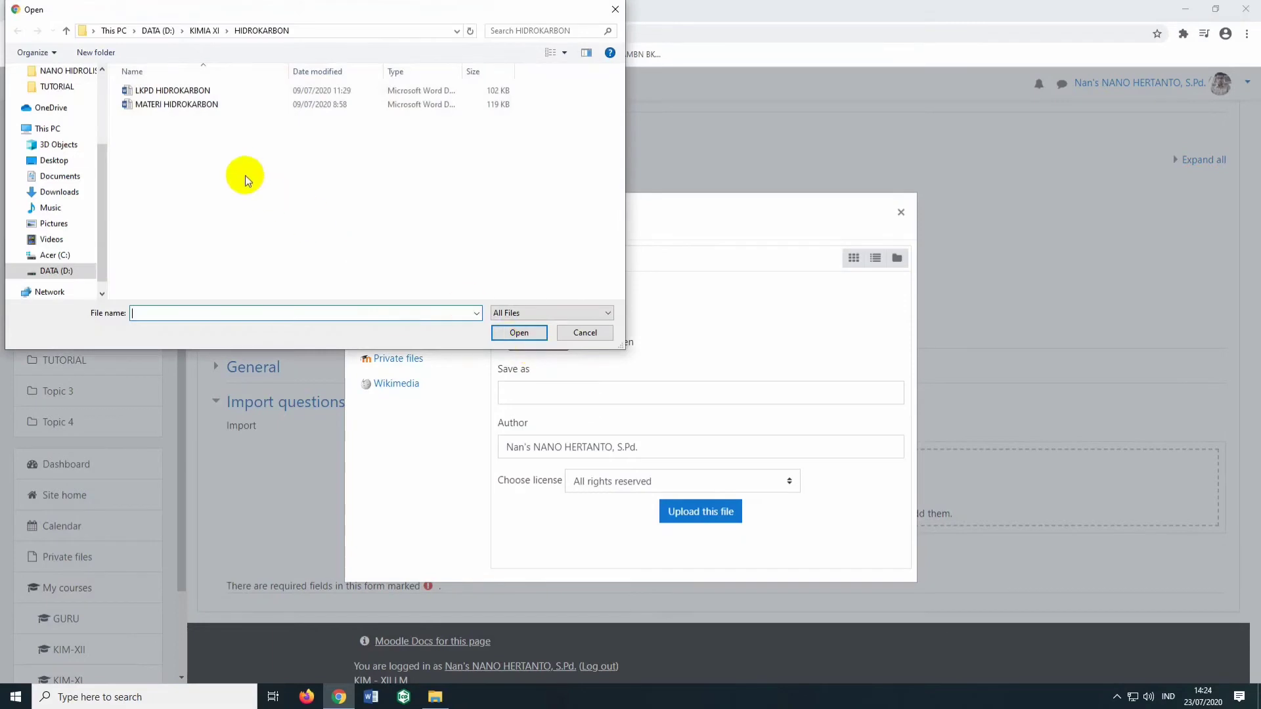
left_click(151, 31)
left_click(153, 174)
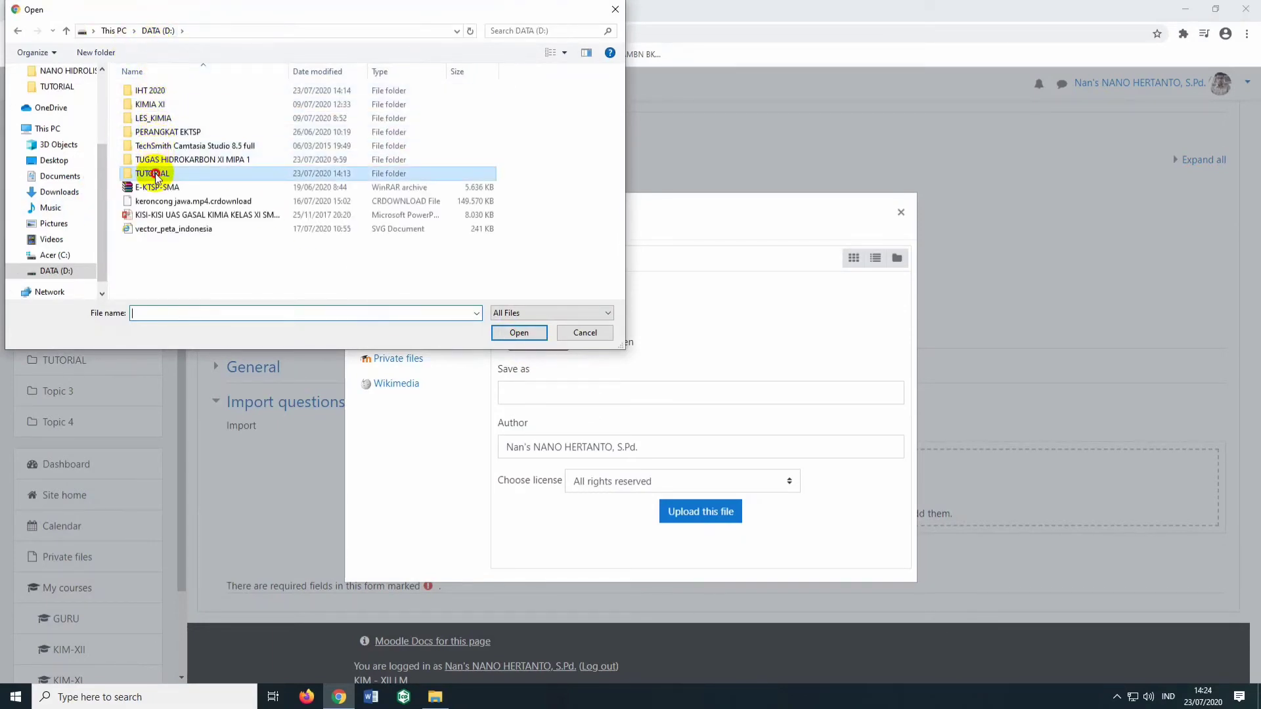
double_click(155, 175)
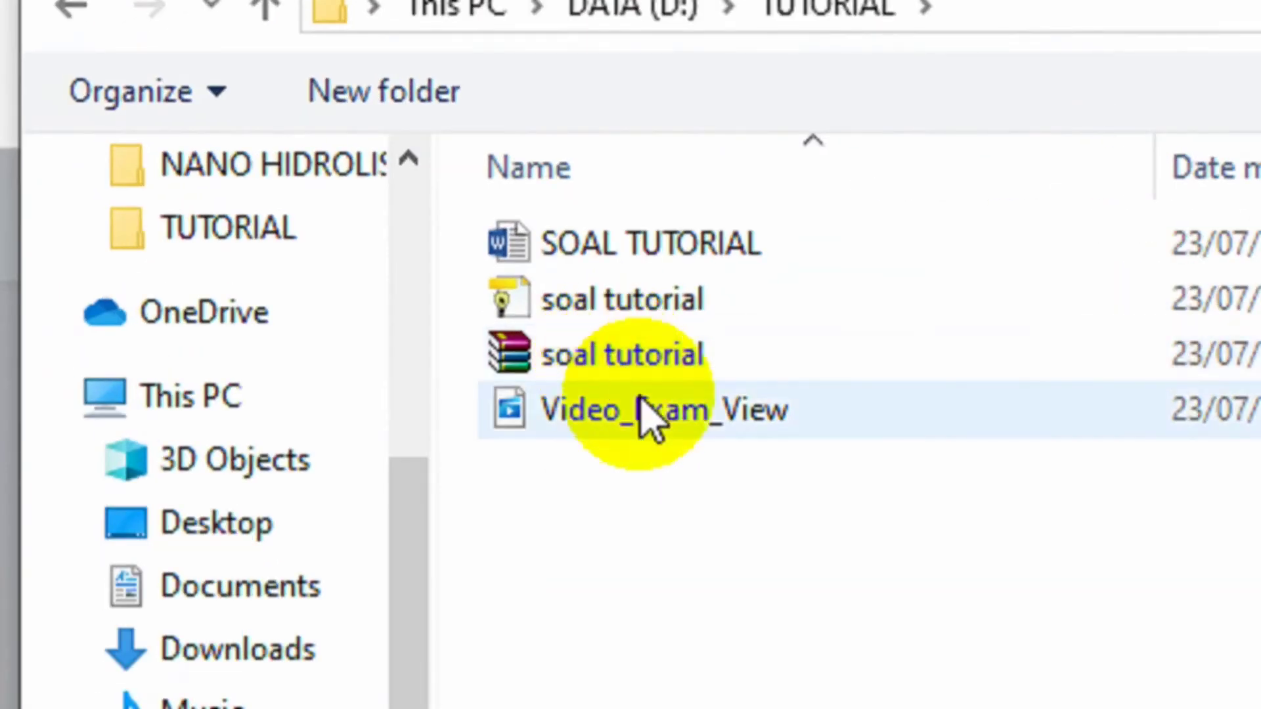
left_click(680, 375)
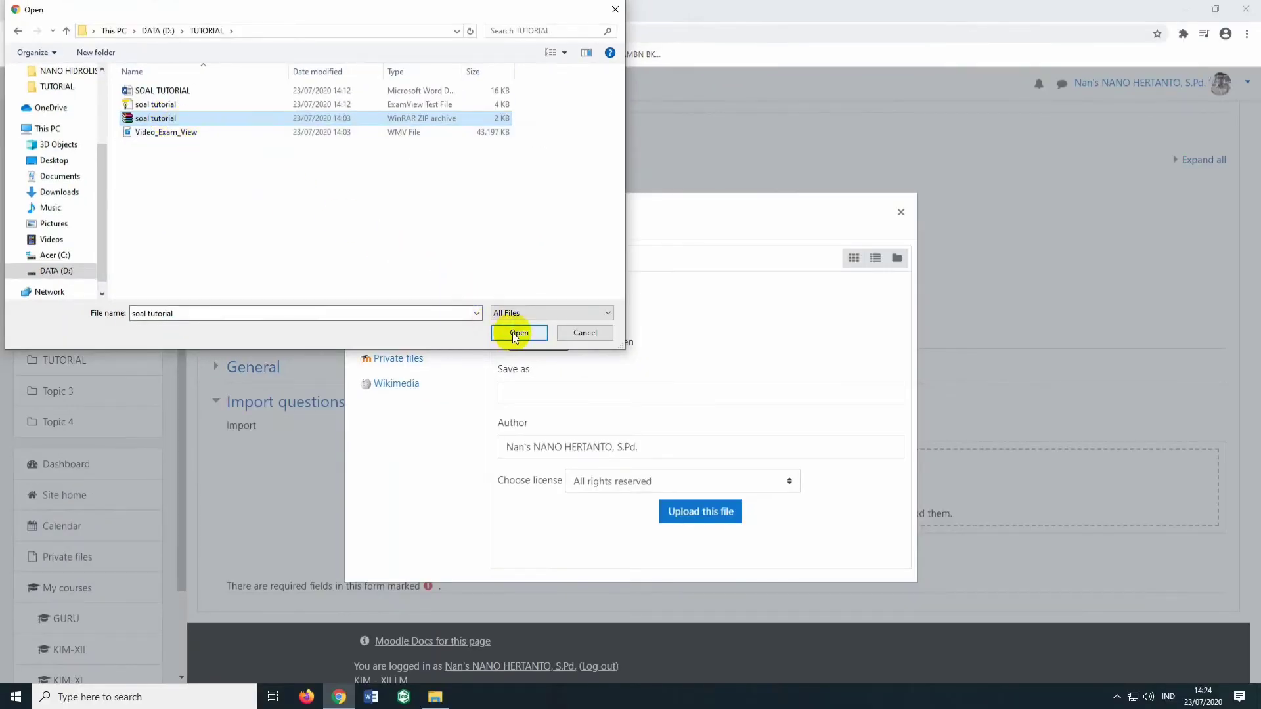
left_click(519, 328)
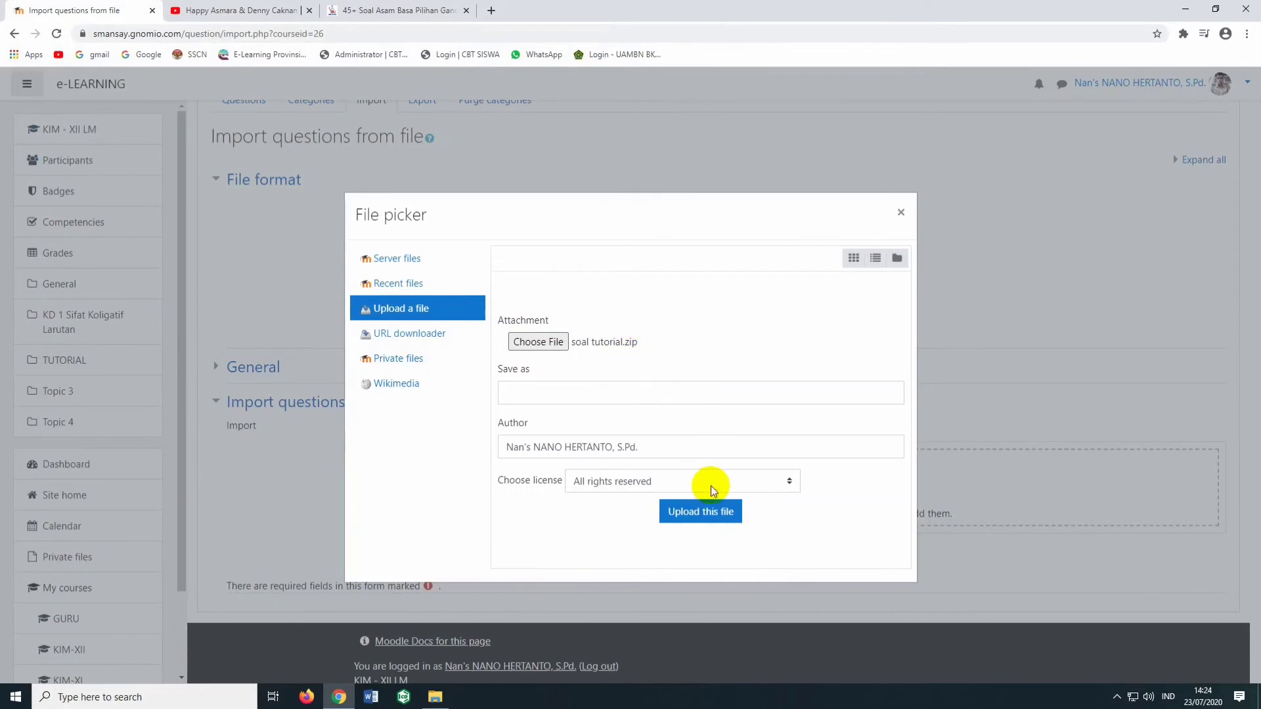
left_click(707, 513)
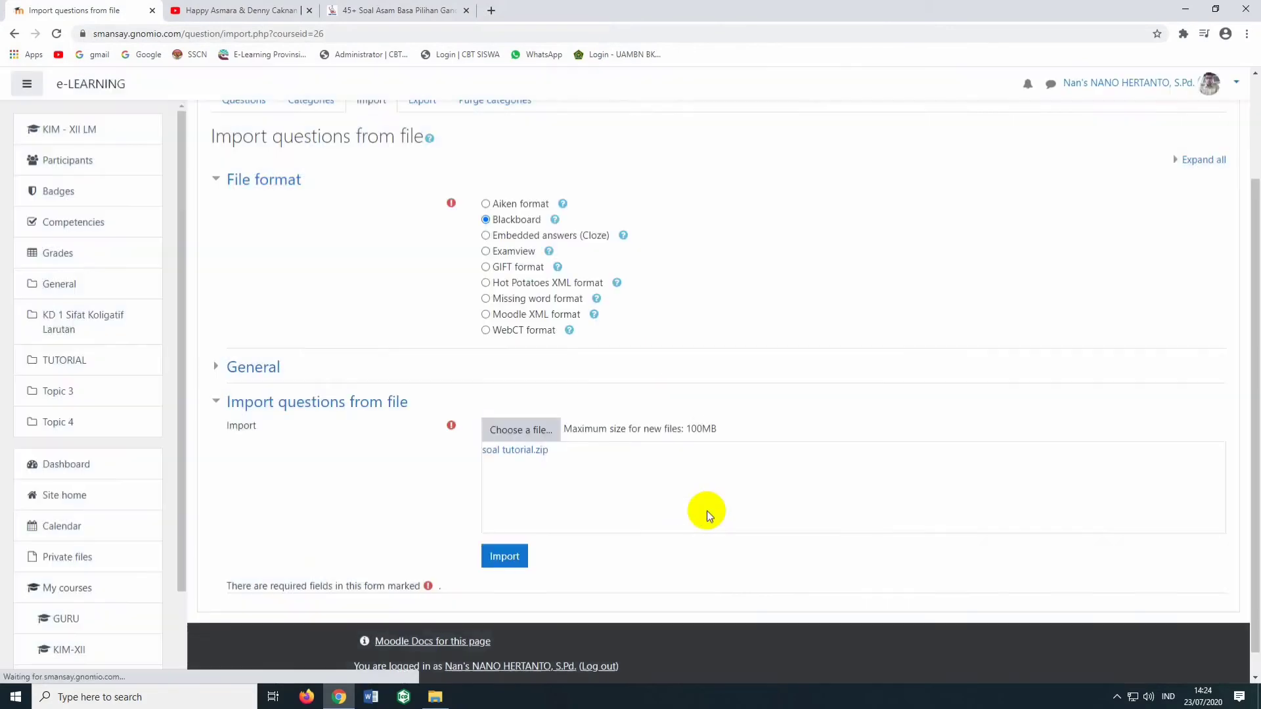
Import the questions from soal tutorial.zip and review them in the question bank.
left_click(502, 562)
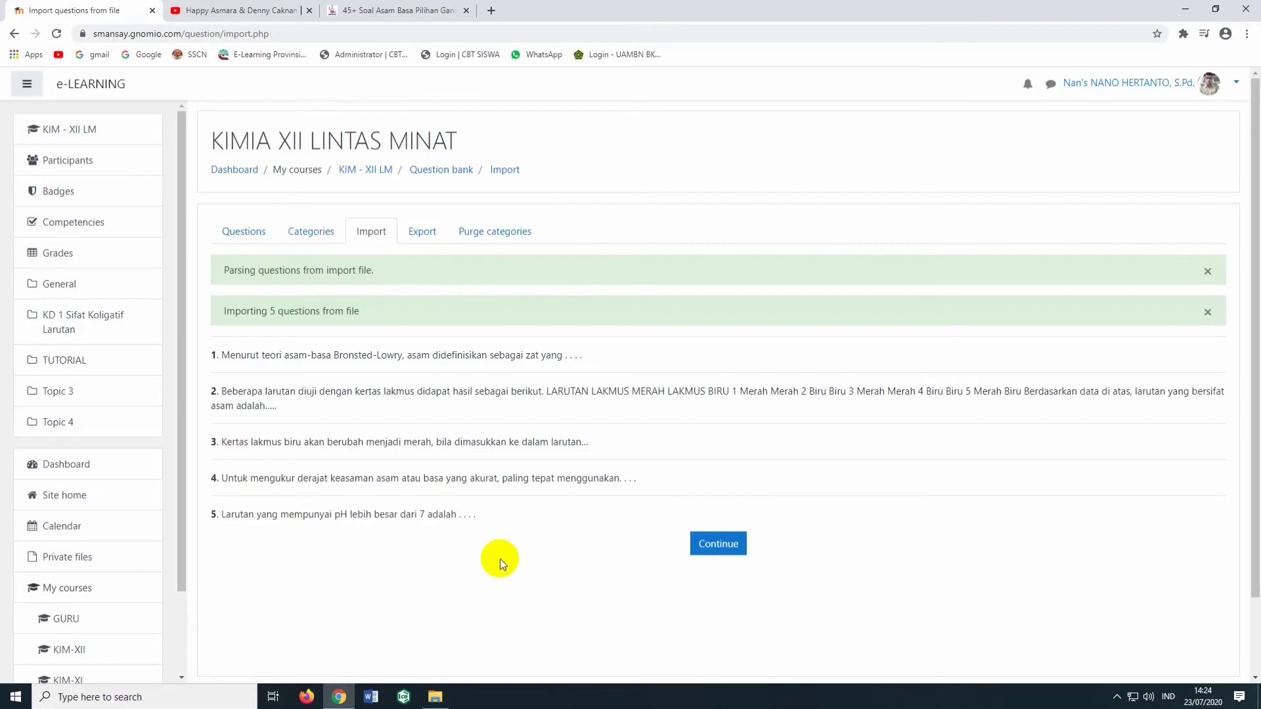
left_click(734, 544)
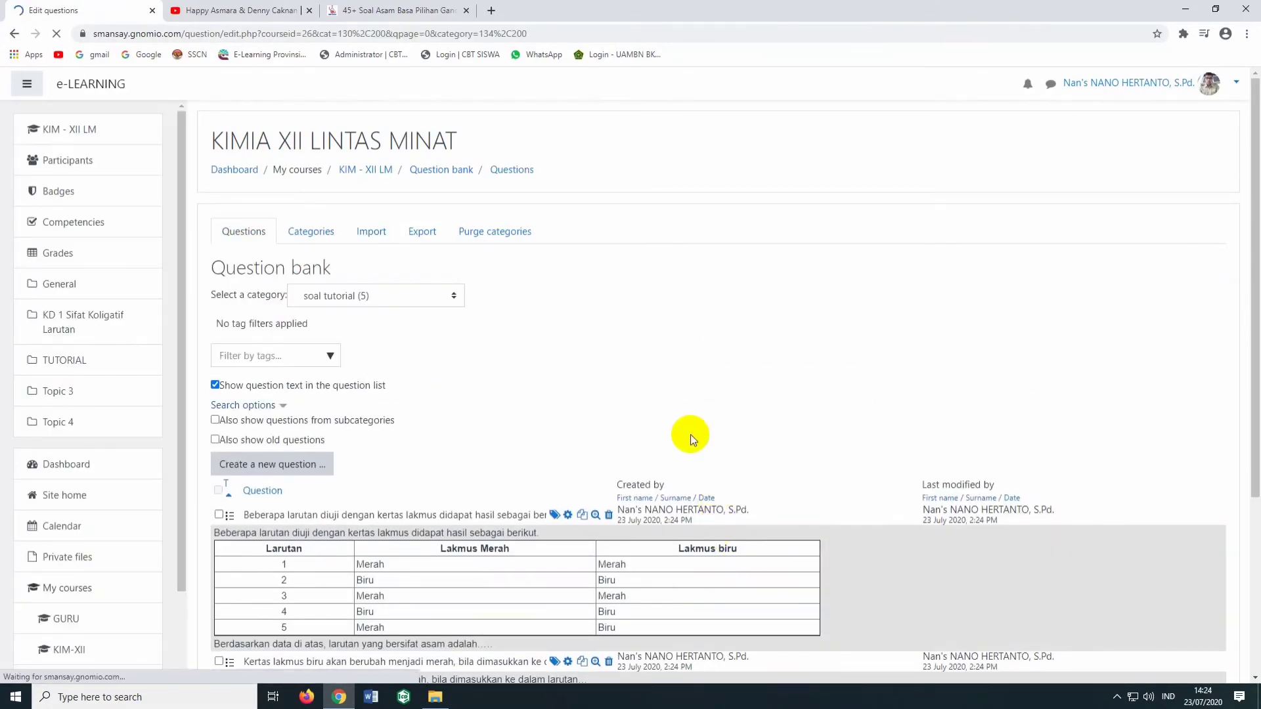
scroll(691, 435, "down", 5)
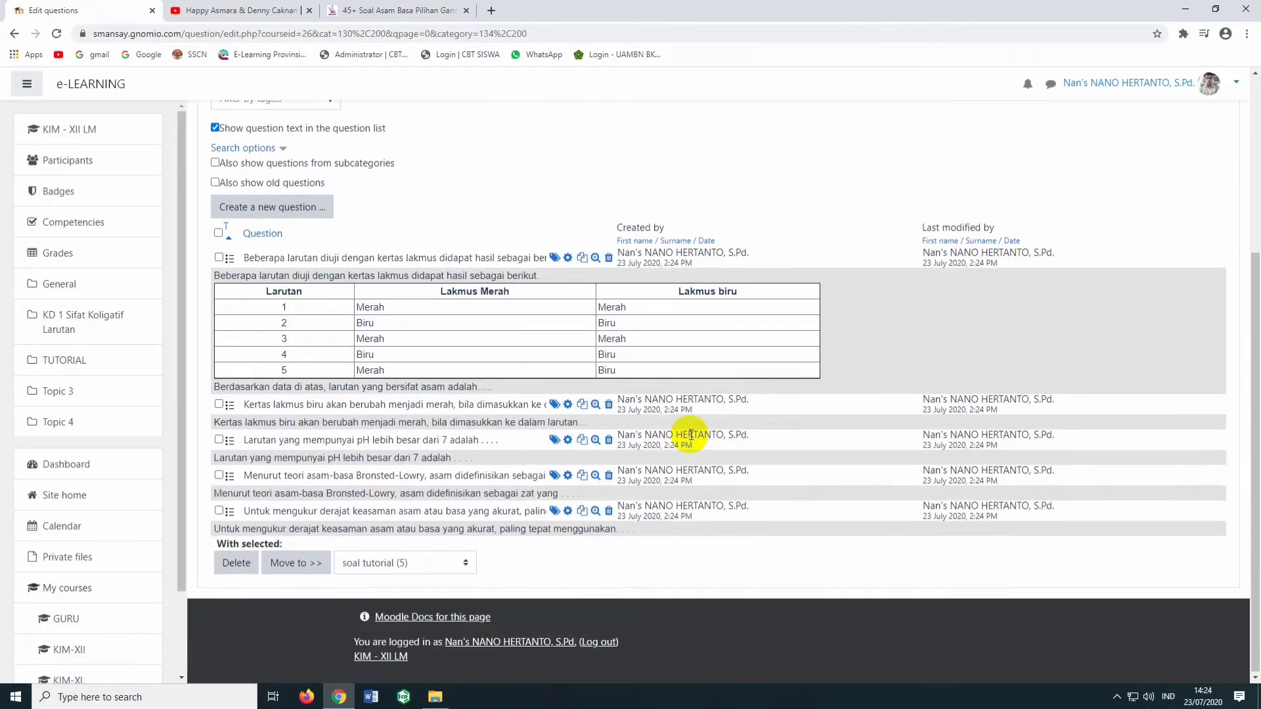
scroll(691, 435, "up", 4)
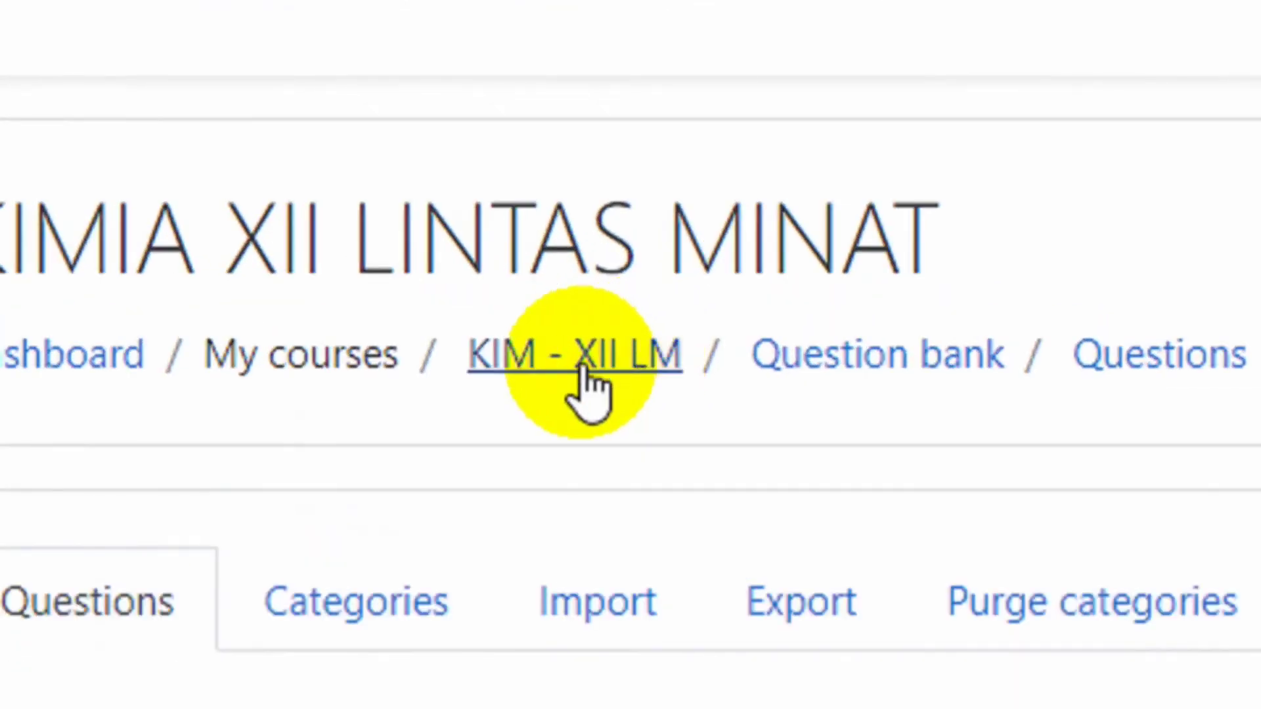
Go back to the KIM - XII LM course, open Soal Evaluasi for question editing, and enable Shuffle.
left_click(588, 358)
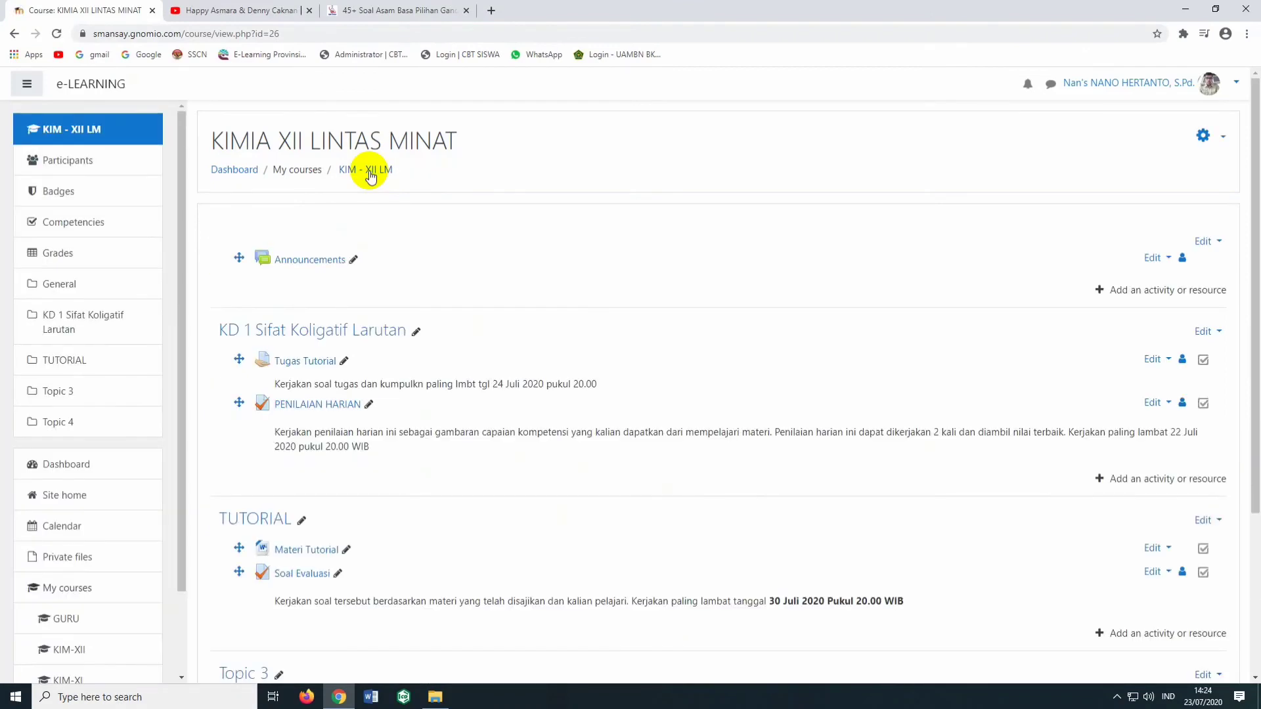
scroll(422, 297, "down", 2)
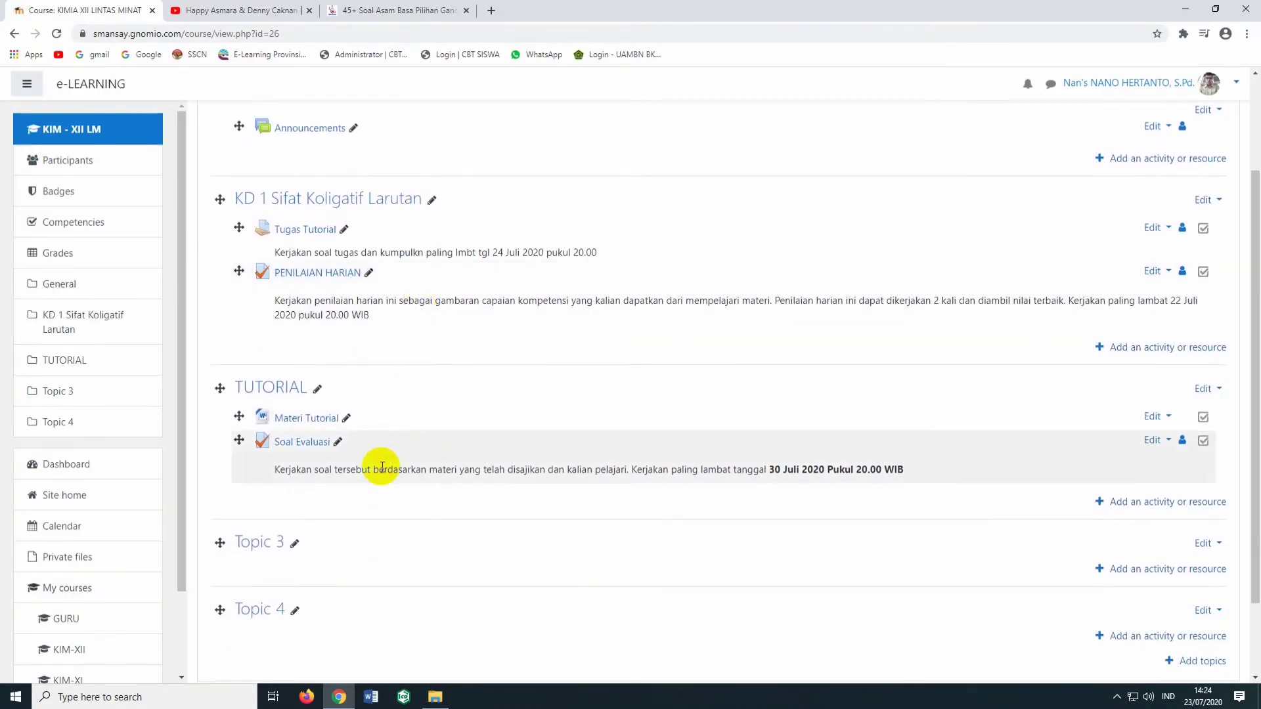
left_click(302, 444)
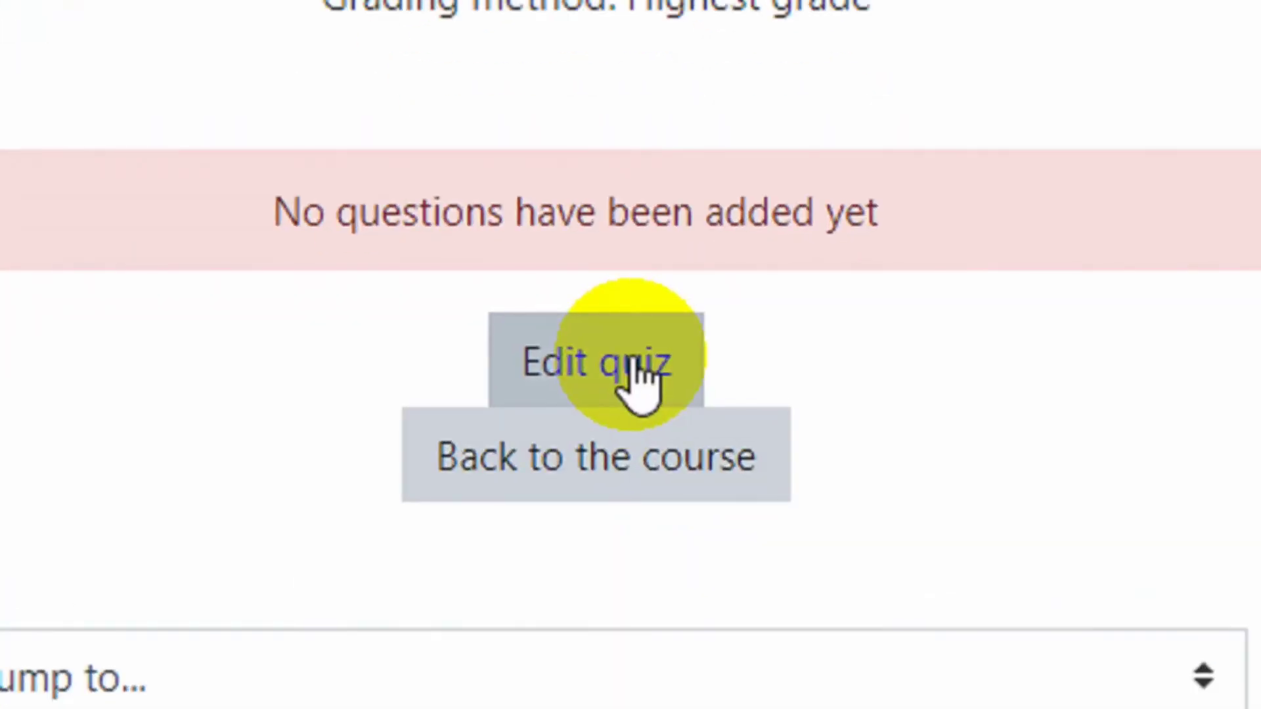
left_click(632, 367)
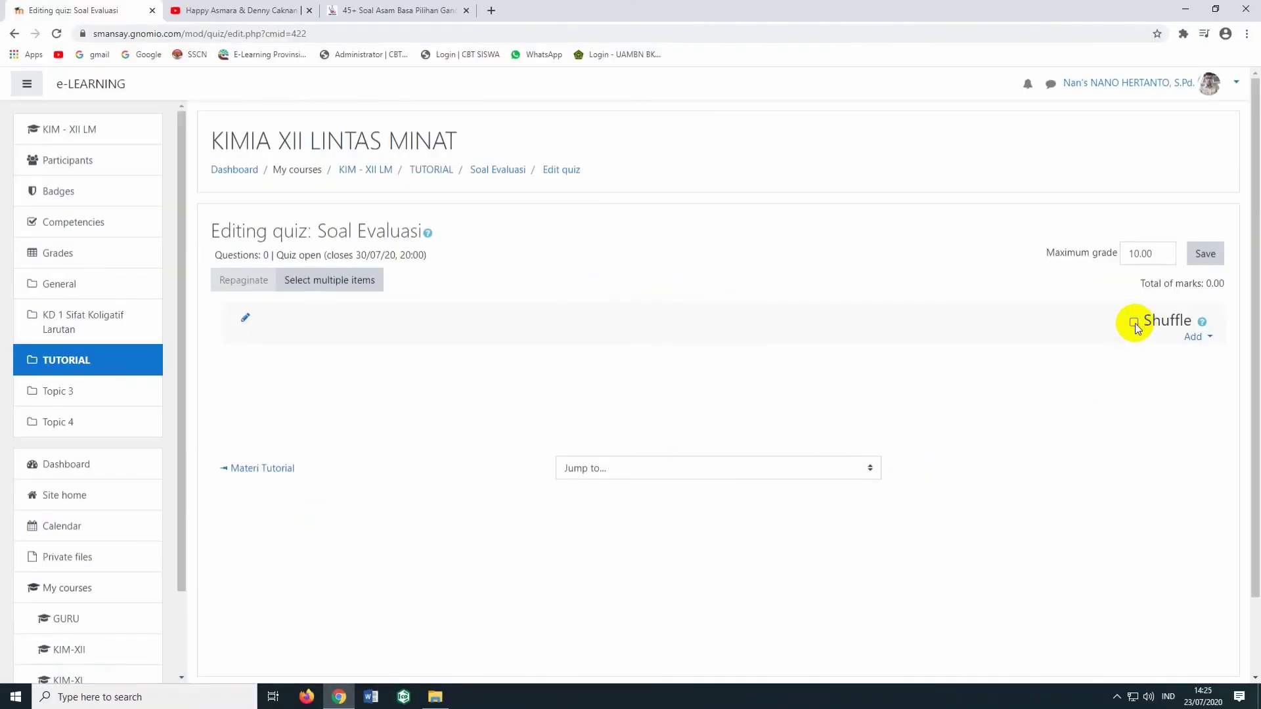
left_click(1135, 323)
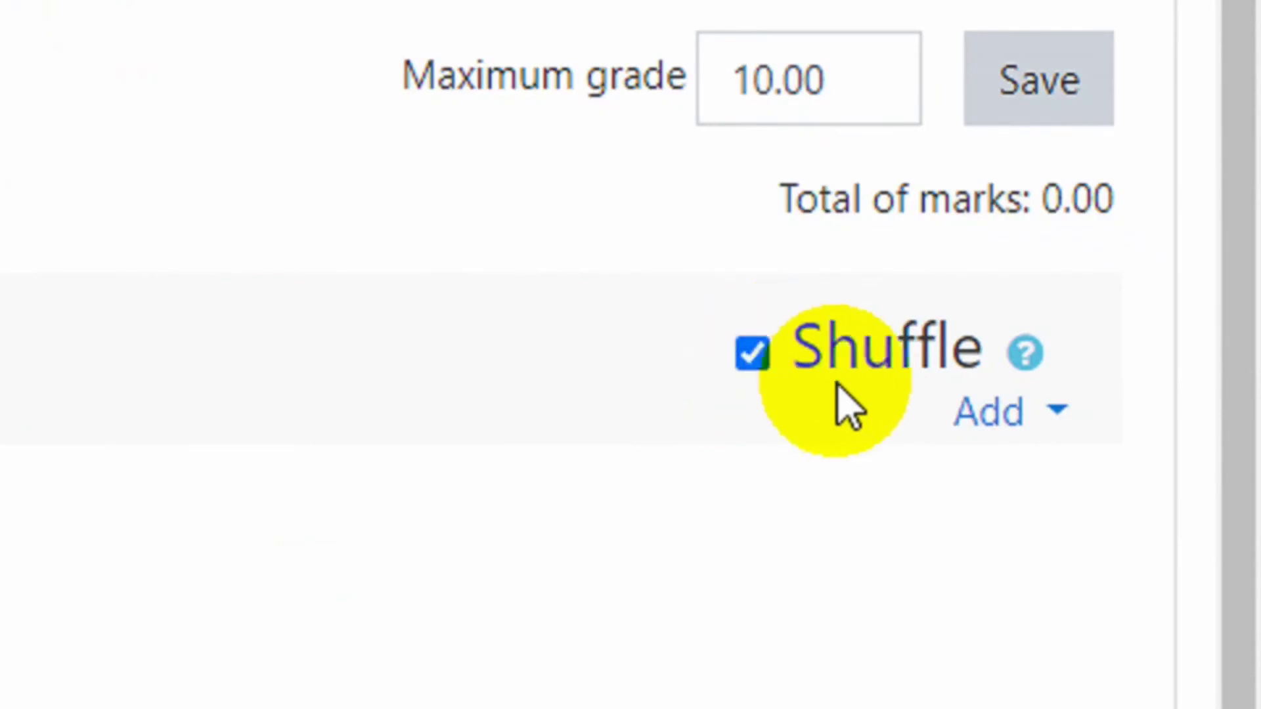
Add all questions of the "soal tutorial" category from the question bank to the quiz.
left_click(1046, 424)
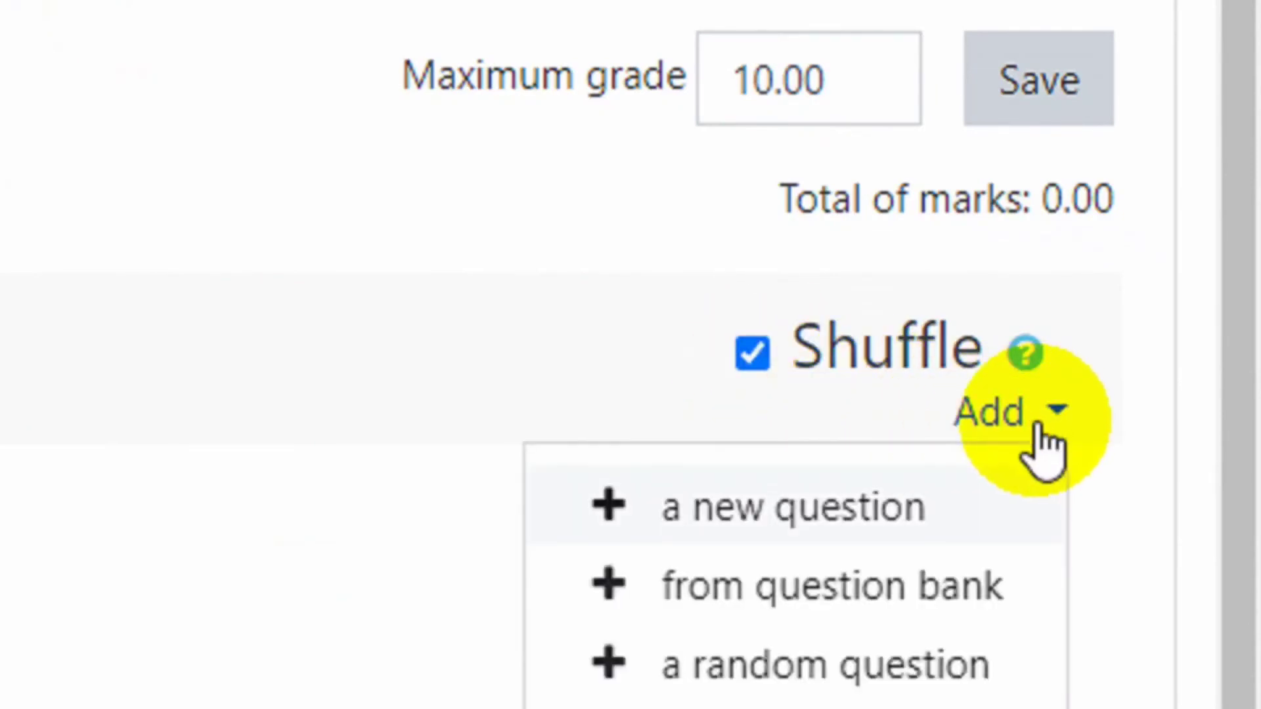
left_click(969, 549)
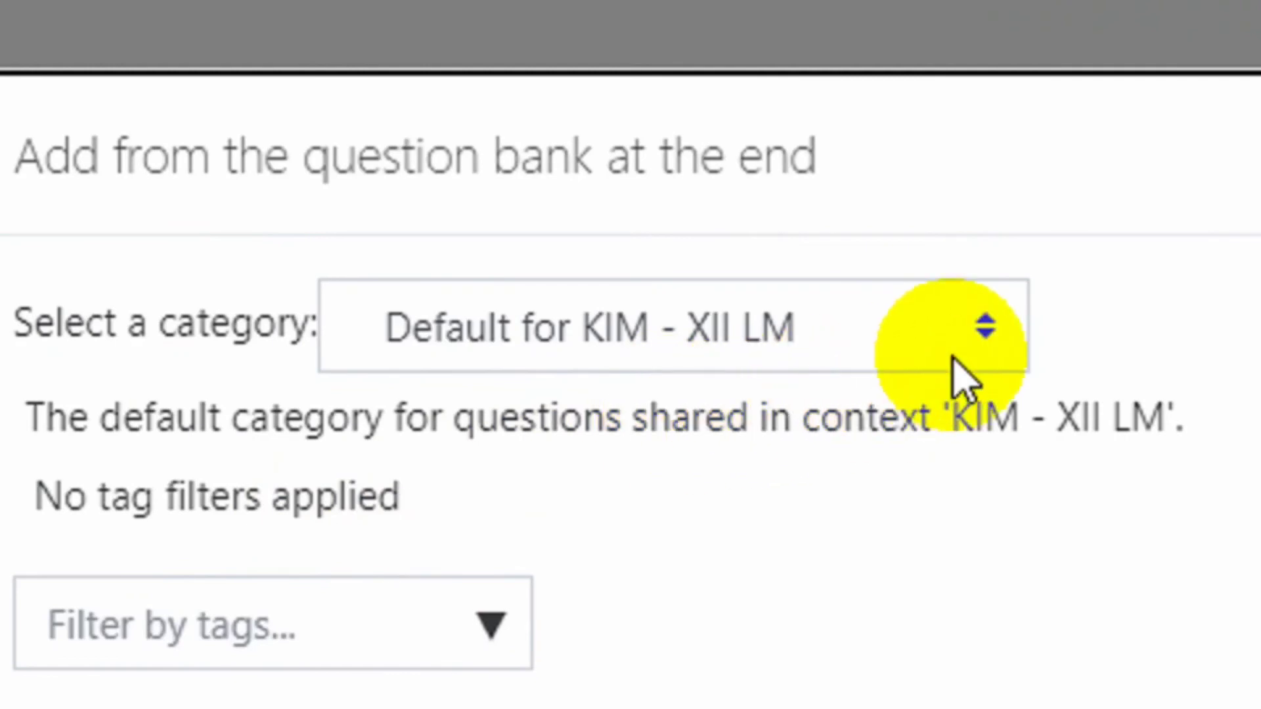
left_click(950, 333)
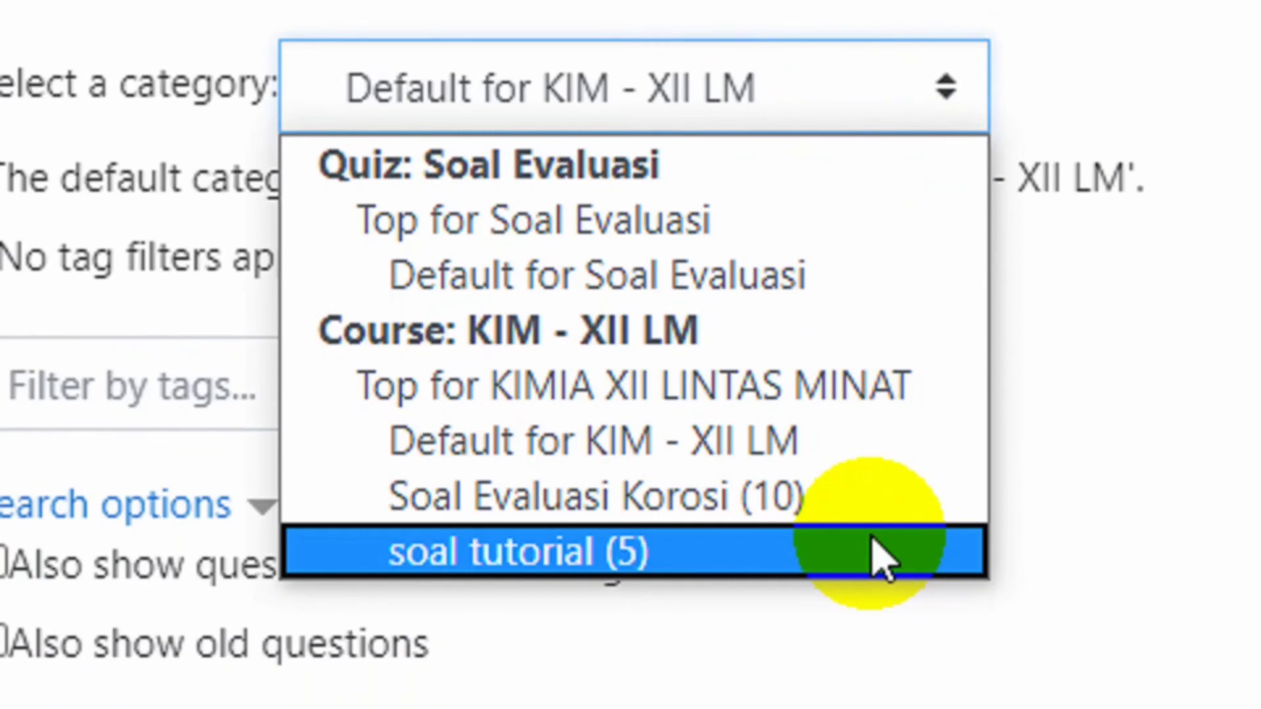
left_click(880, 558)
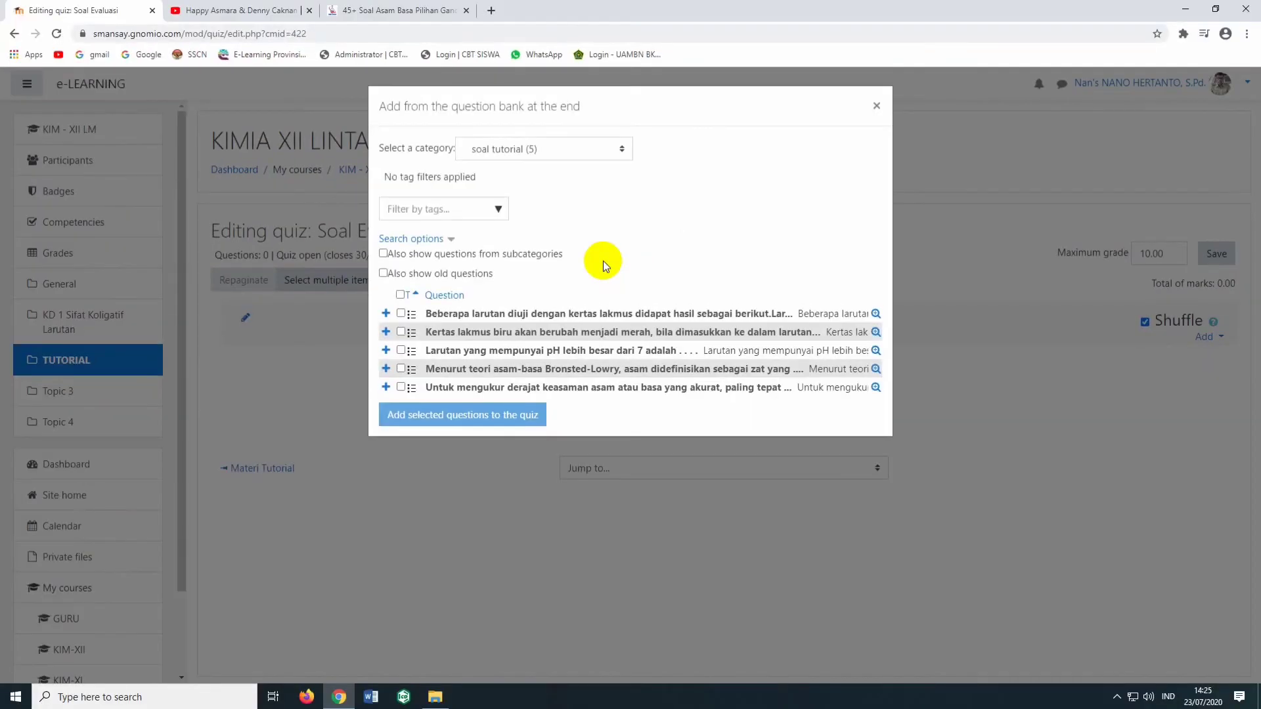
left_click(401, 296)
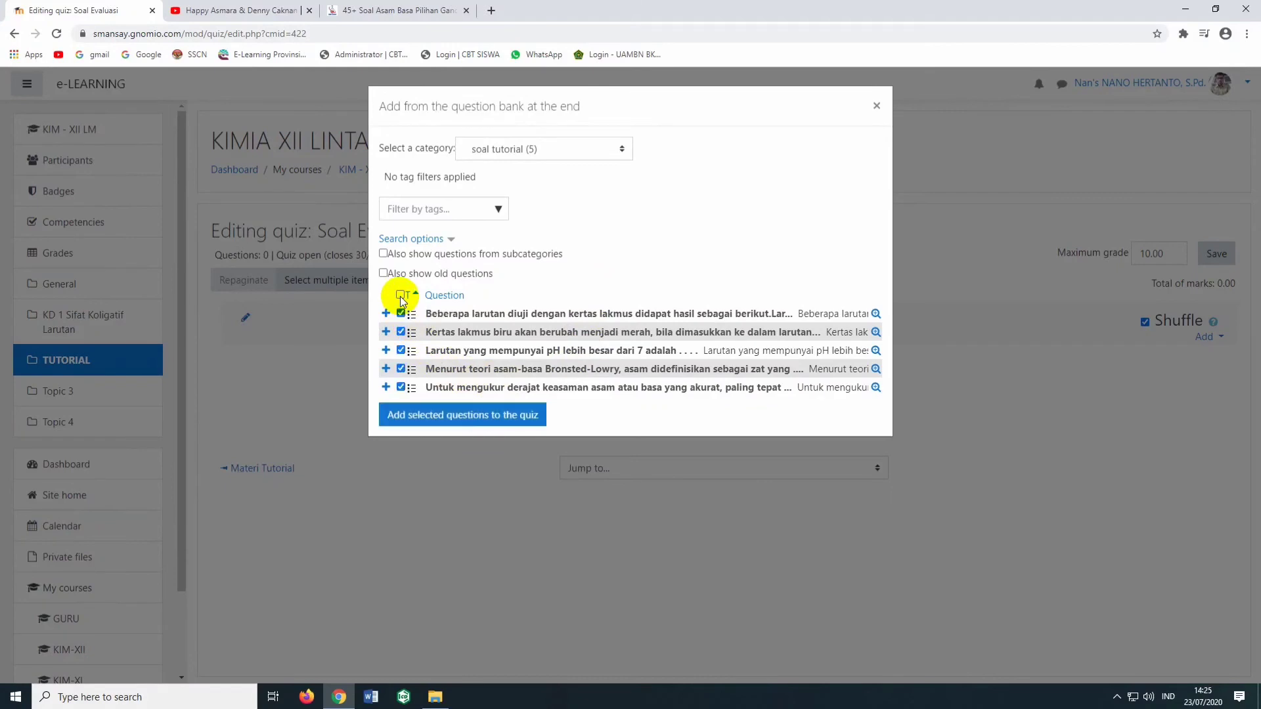
left_click(431, 417)
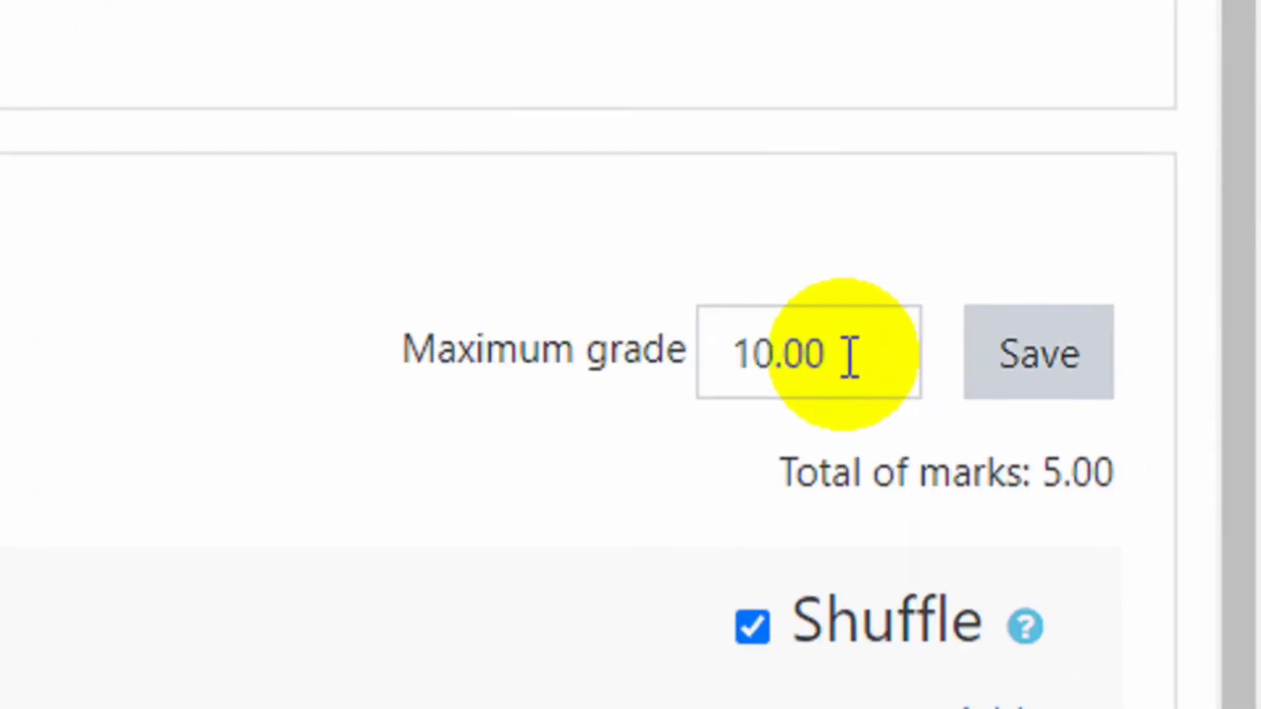
Set the quiz's maximum grade to 100.00 and save it.
left_click(778, 354)
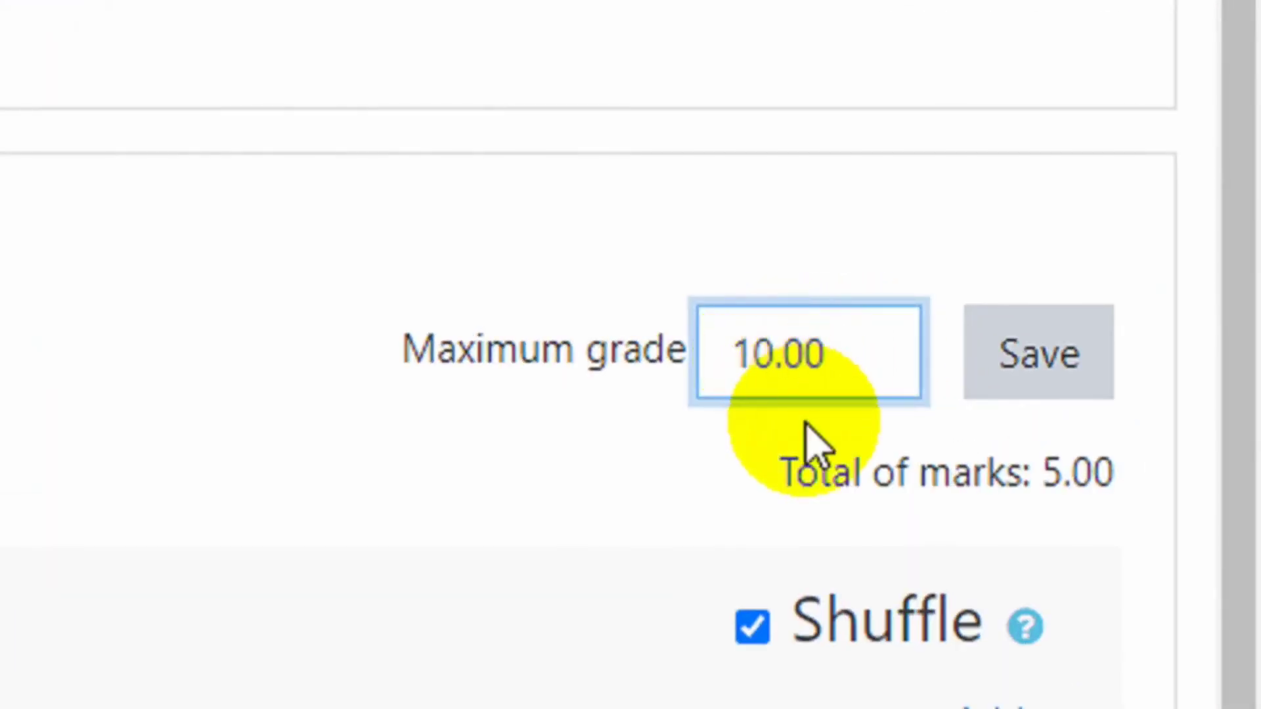
type("0")
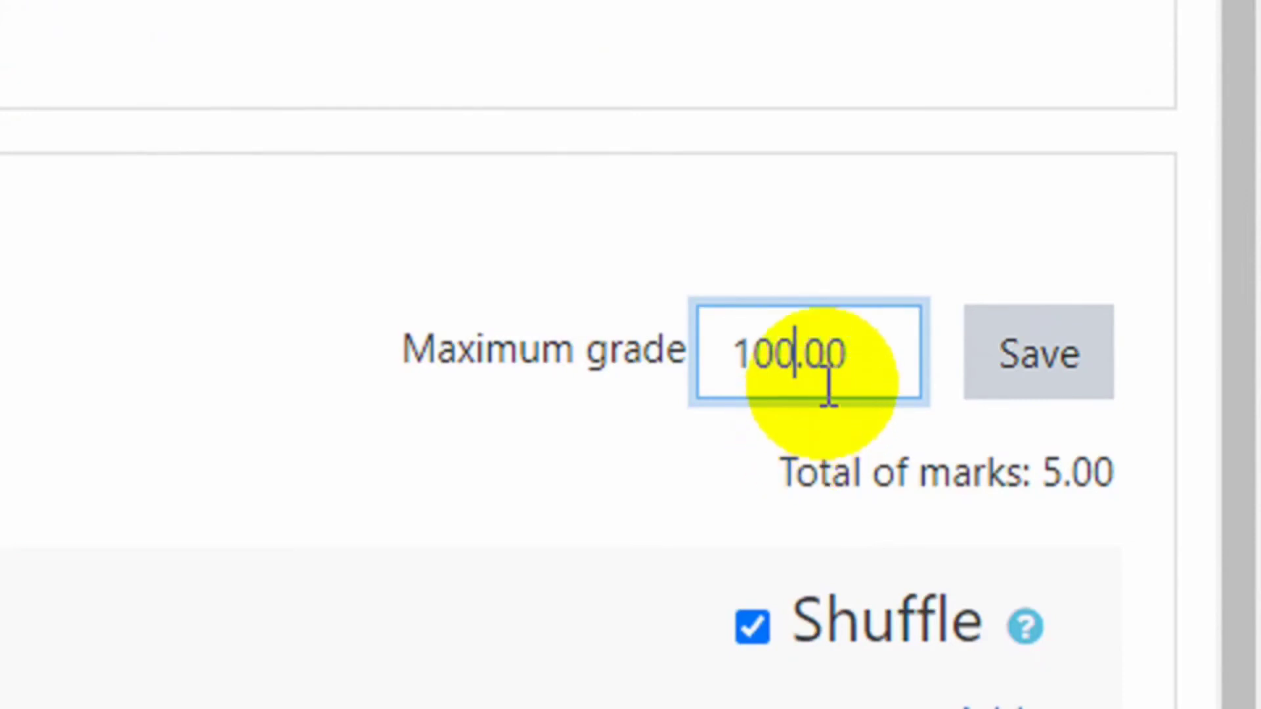
left_click(1028, 366)
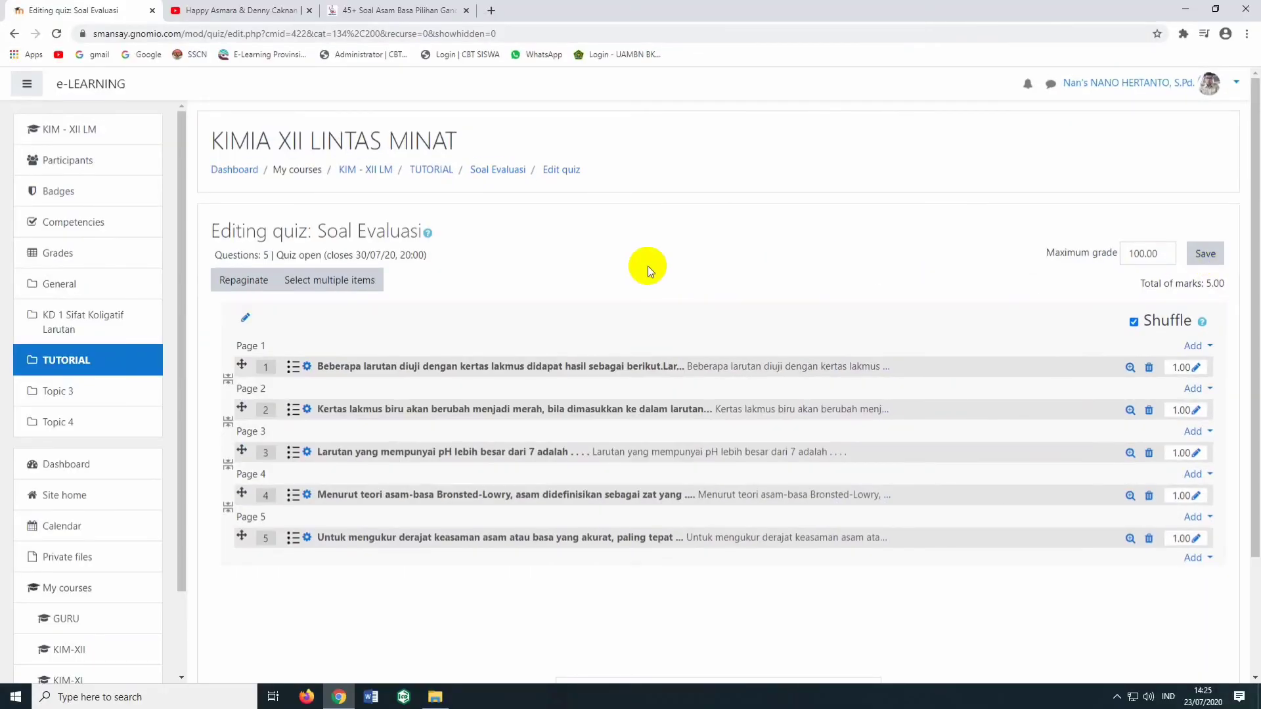
Return to the TUTORIAL section, open Soal Evaluasi, and start a preview attempt of the timed quiz.
left_click(434, 173)
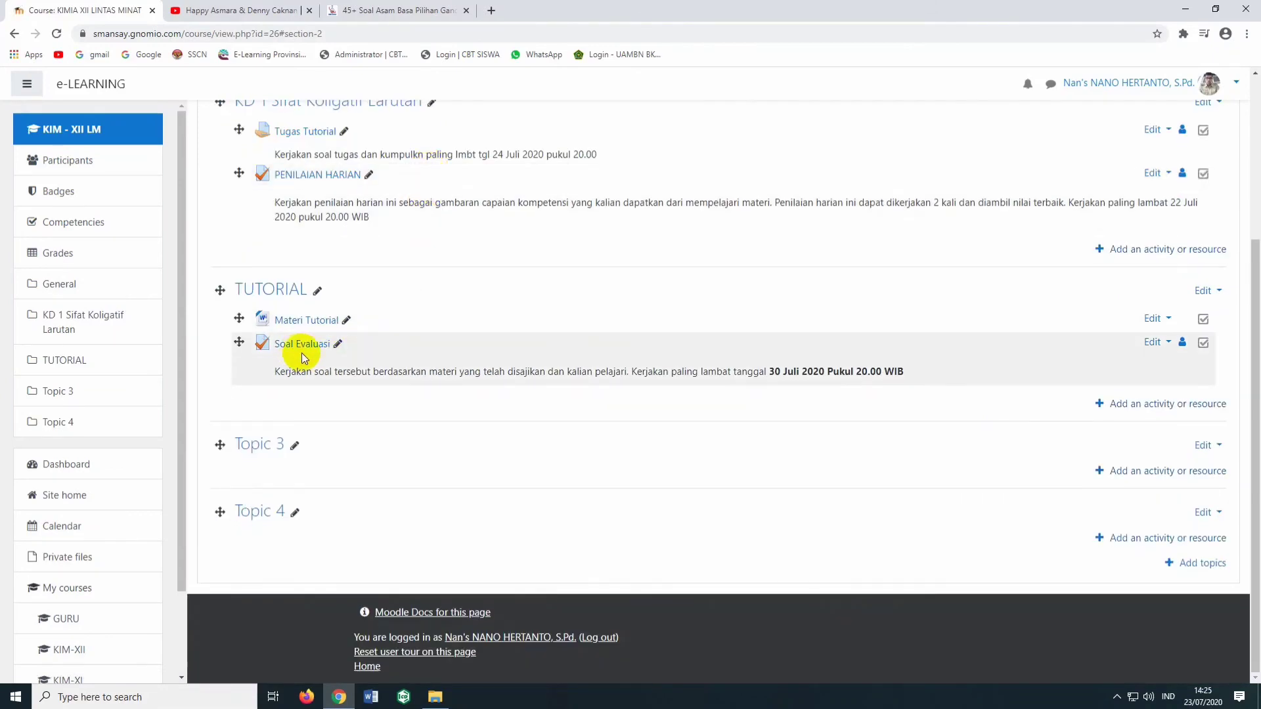
left_click(299, 344)
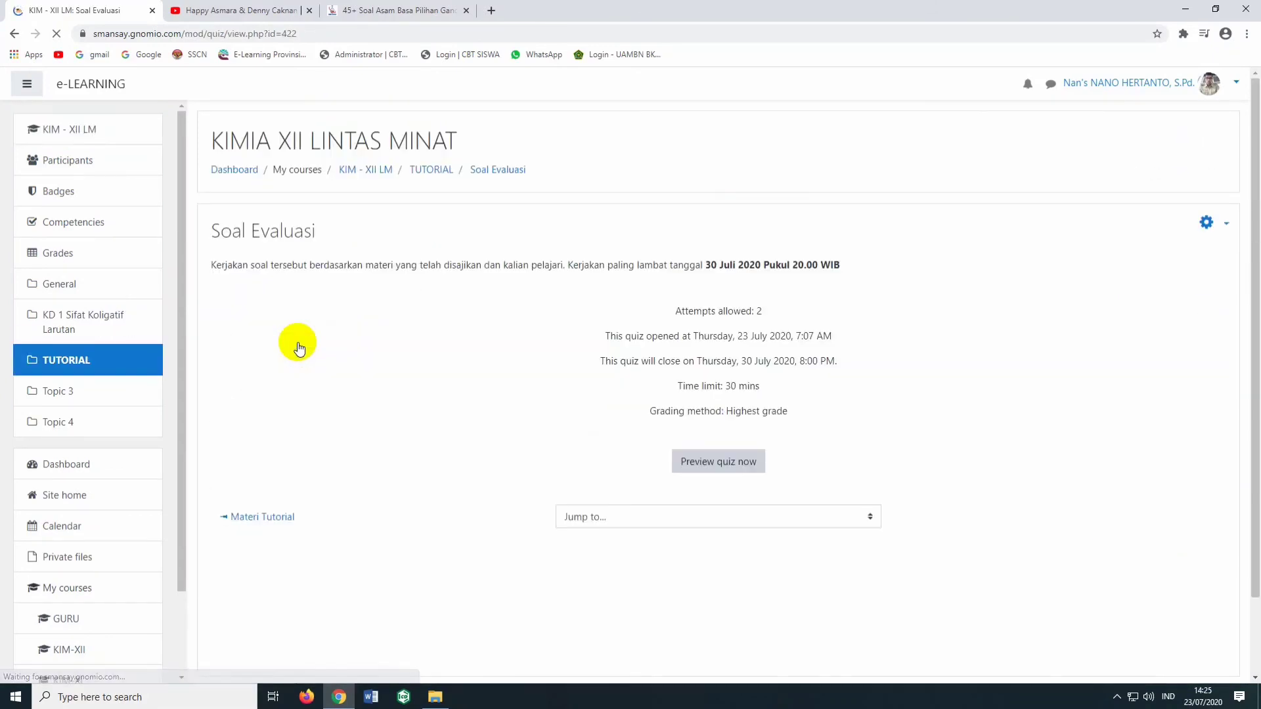
left_click(707, 466)
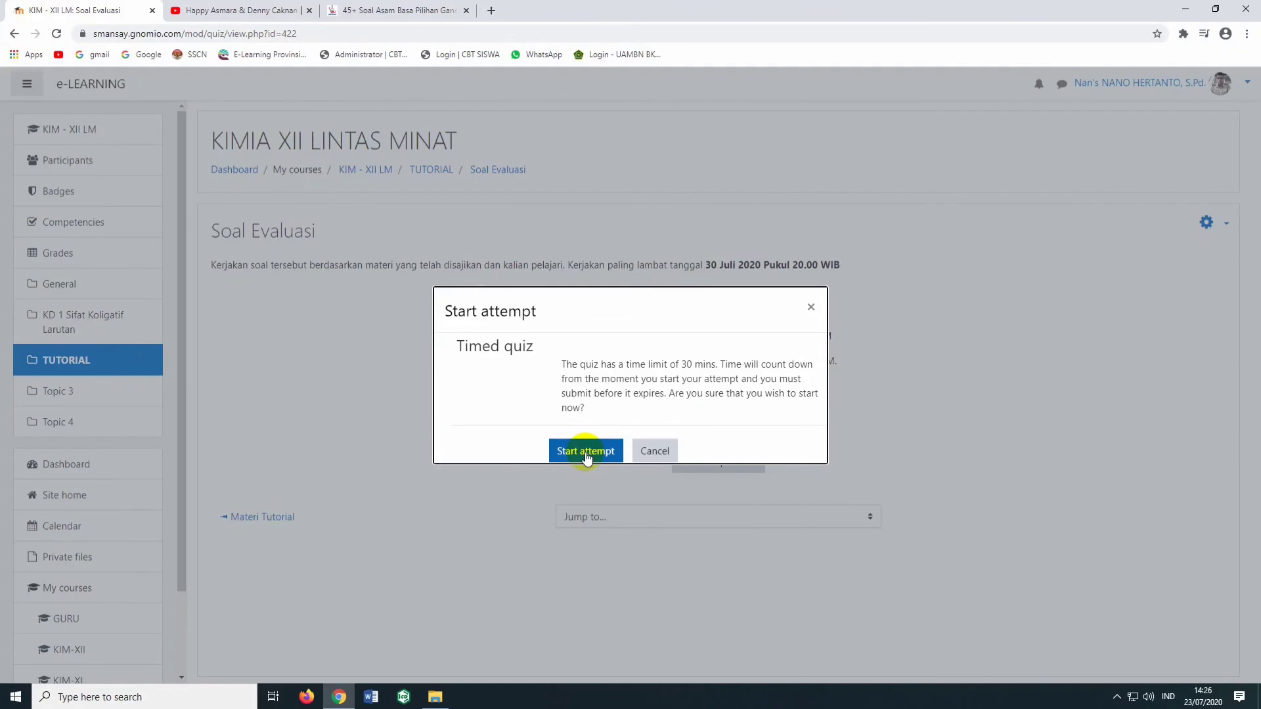
left_click(586, 452)
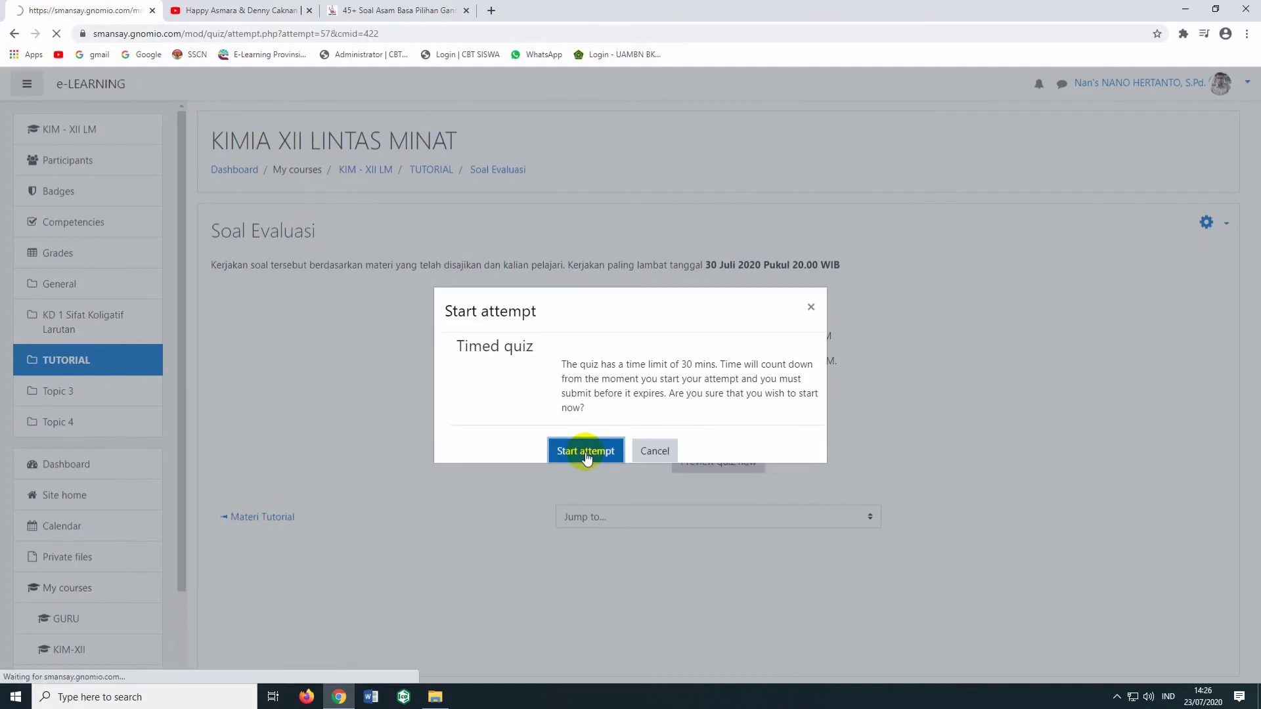